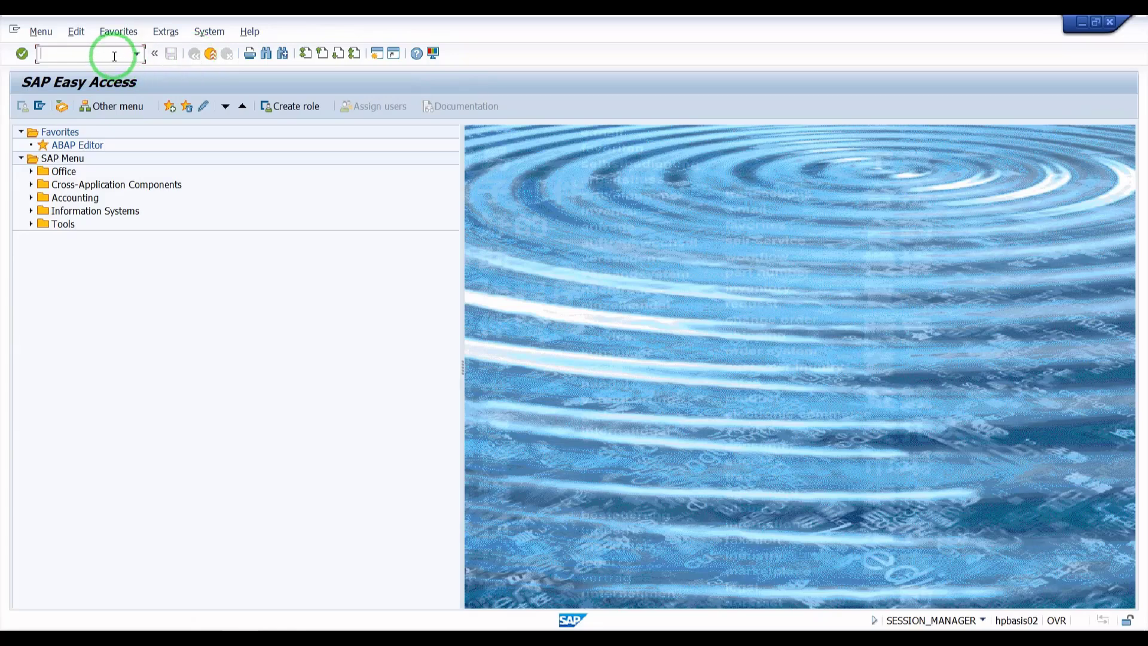
Step: Open transaction SP01 and execute the spool request selection to list spool requests
{"action": "type", "text": "SP01"}
{"action": "key", "text": "Return"}
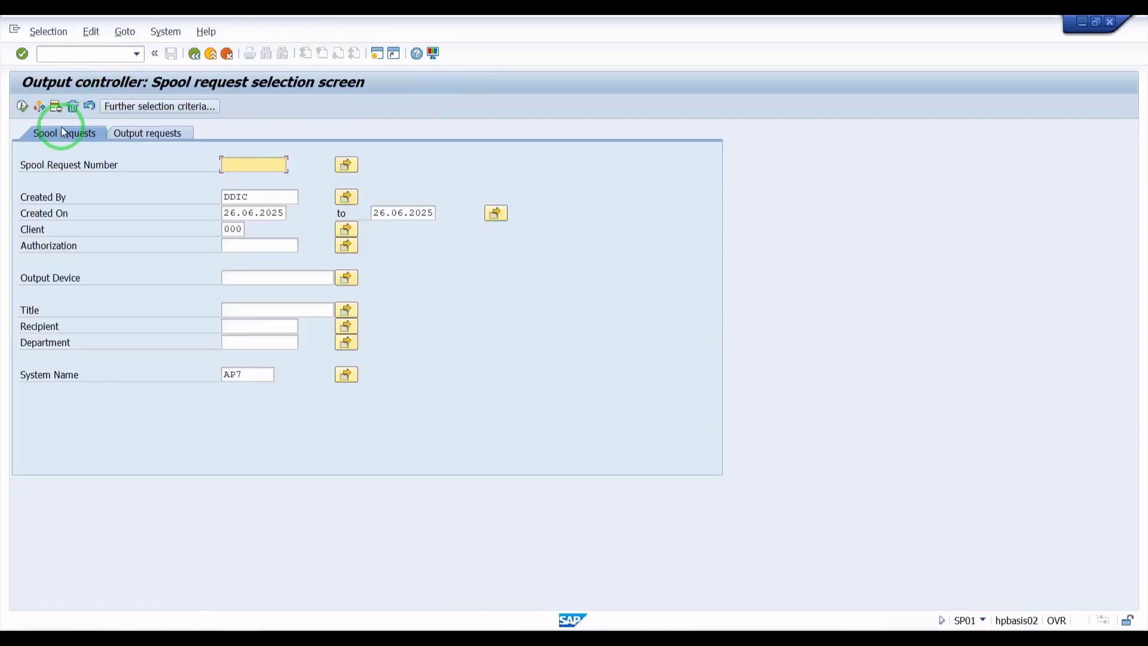
{"action": "left_click", "coordinate": [24, 107]}
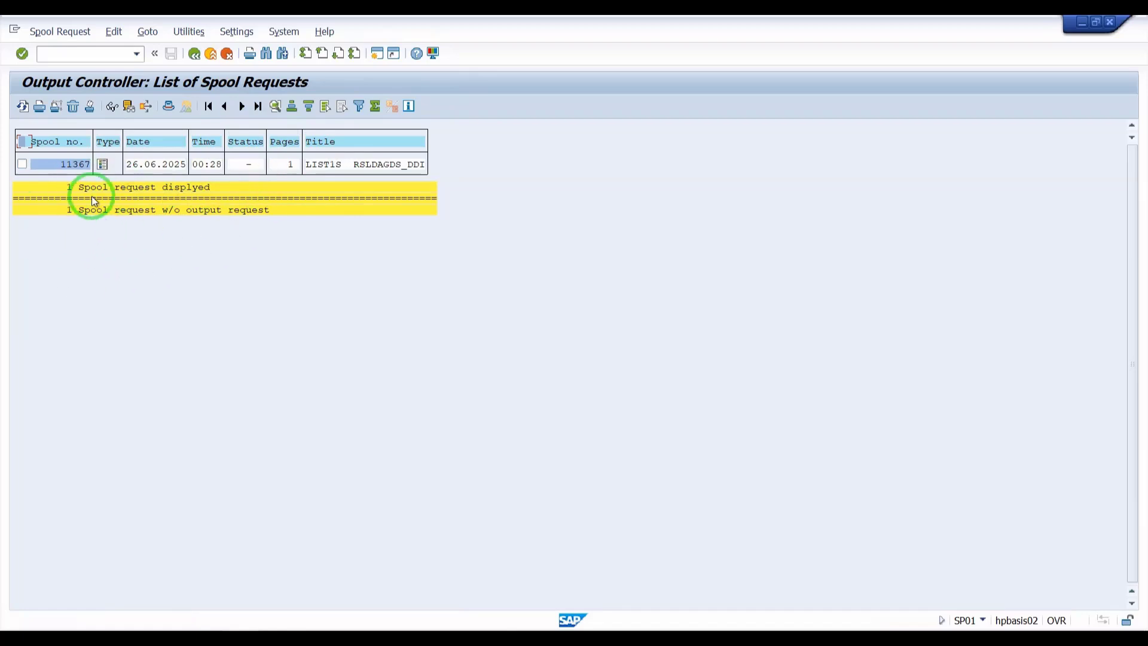
Step: Try to delete spool request 11367, then close the deletion confirmation without confirming
{"action": "left_click", "coordinate": [22, 164]}
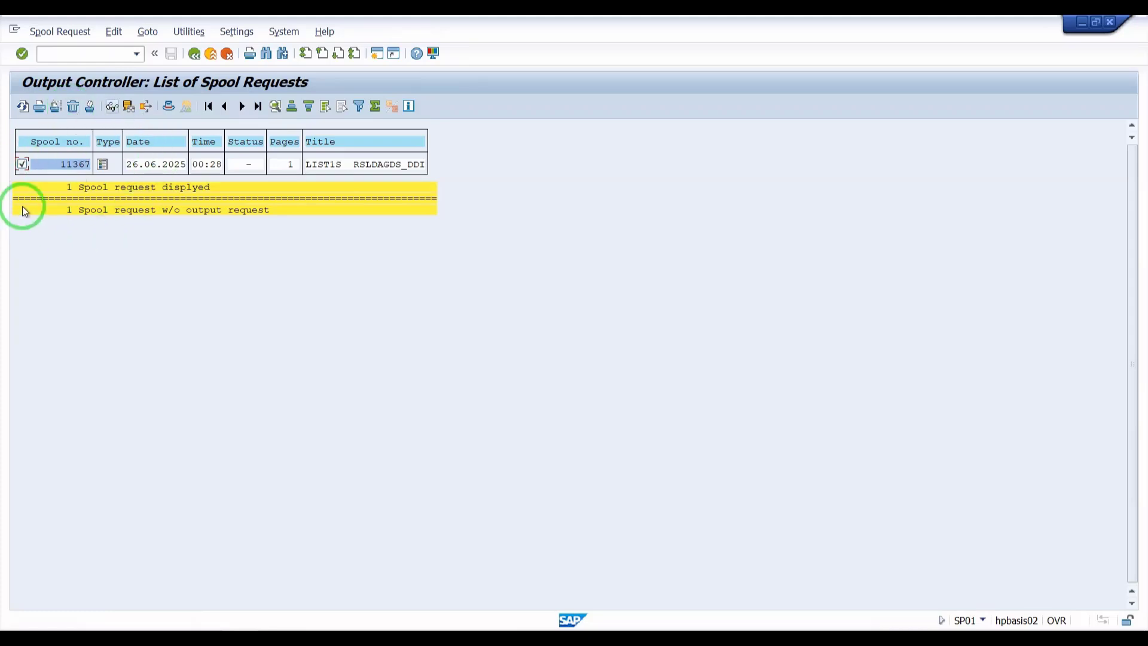
{"action": "left_click", "coordinate": [68, 110]}
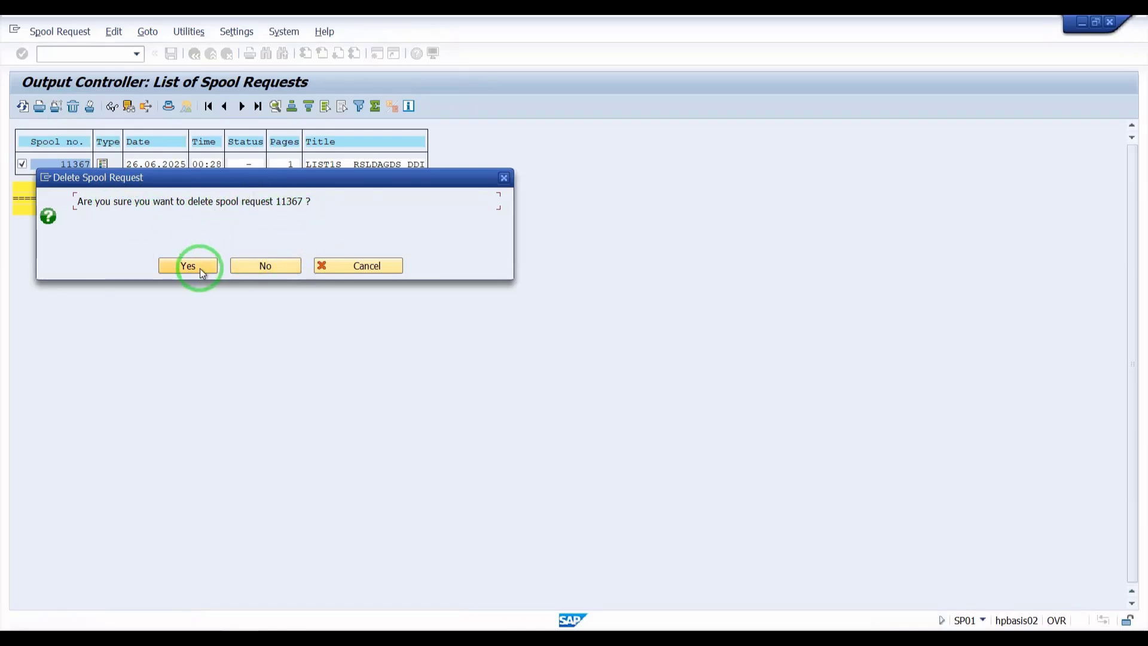
{"action": "left_click", "coordinate": [504, 178]}
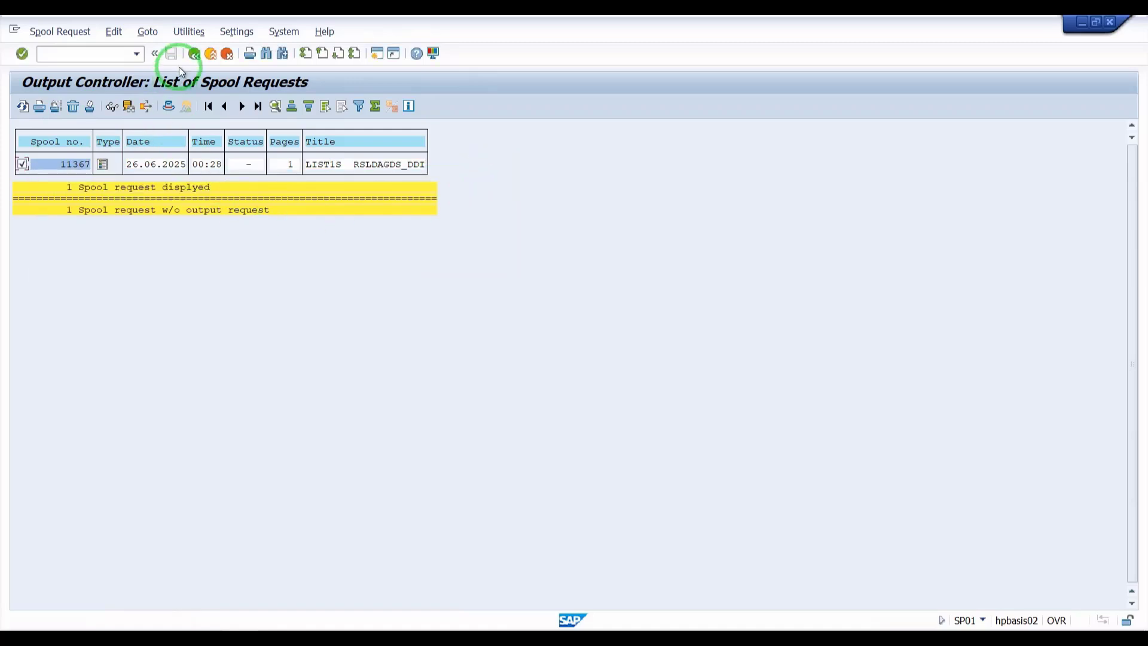
Step: Return to the main menu and open transaction SP02 to list your own spool requests
{"action": "left_click", "coordinate": [194, 54]}
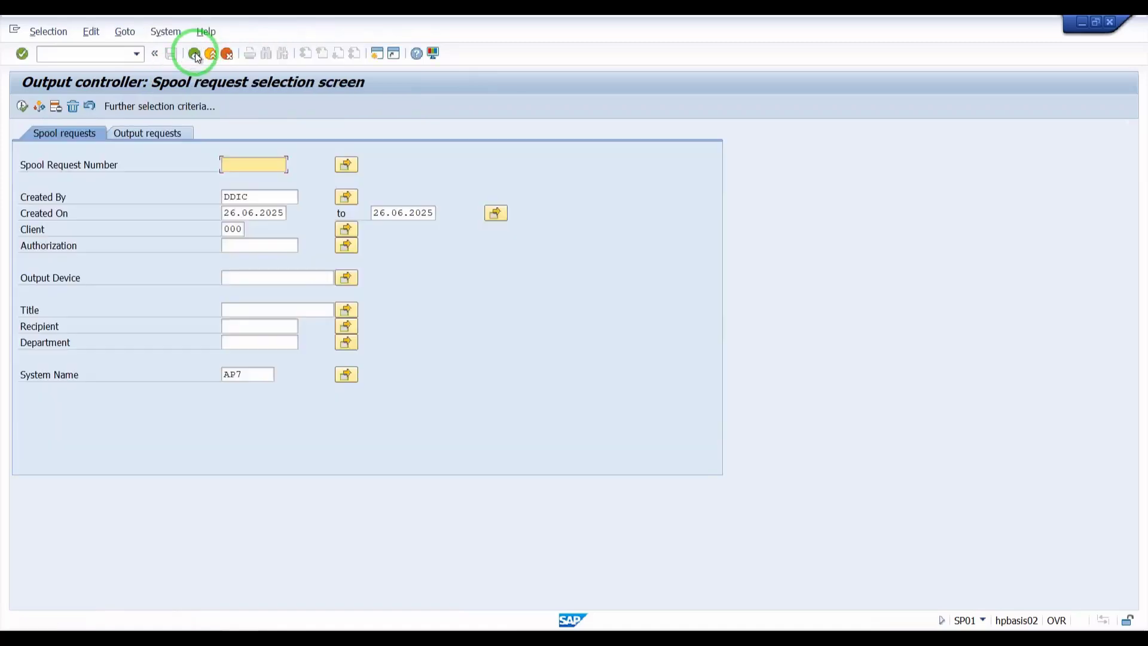
{"action": "left_click", "coordinate": [194, 53]}
{"action": "left_click", "coordinate": [108, 56]}
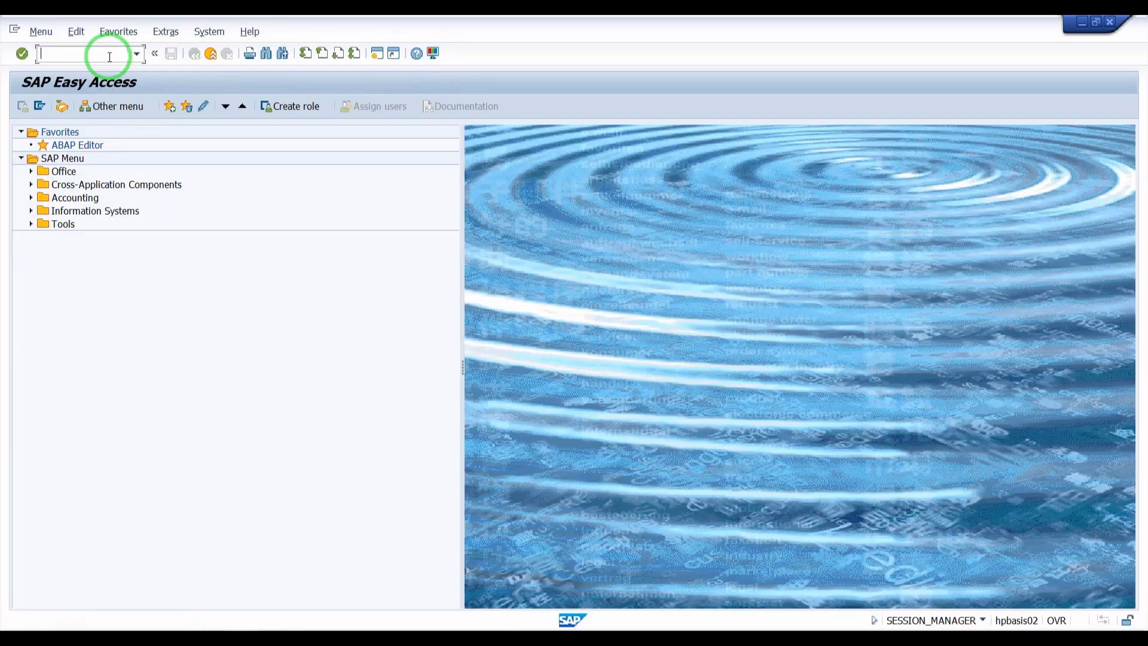
{"action": "type", "text": "SP02"}
{"action": "key", "text": "Return"}
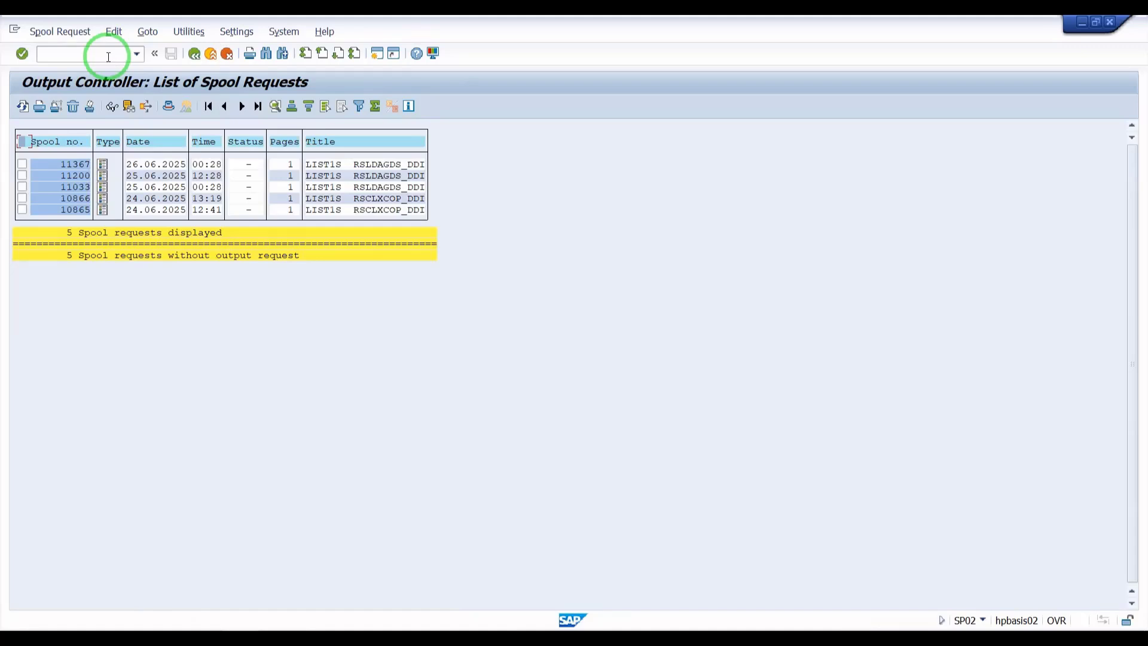
Step: Select spool request 10865 alone and delete it, confirming the deletion
{"action": "left_click", "coordinate": [24, 179]}
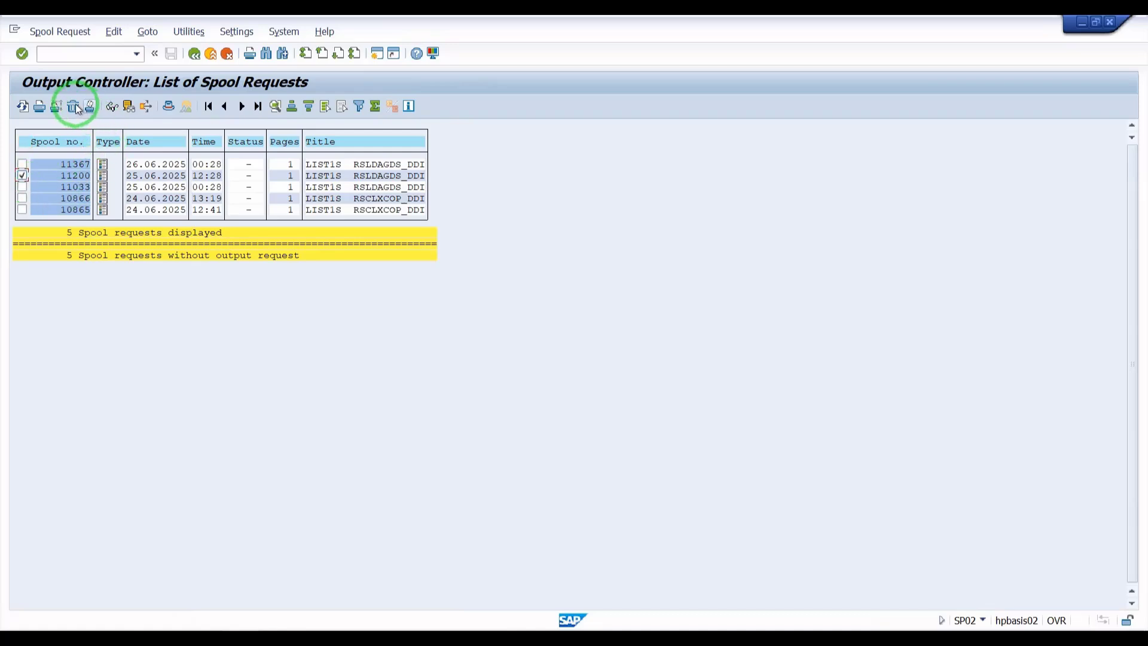
{"action": "left_click", "coordinate": [24, 213]}
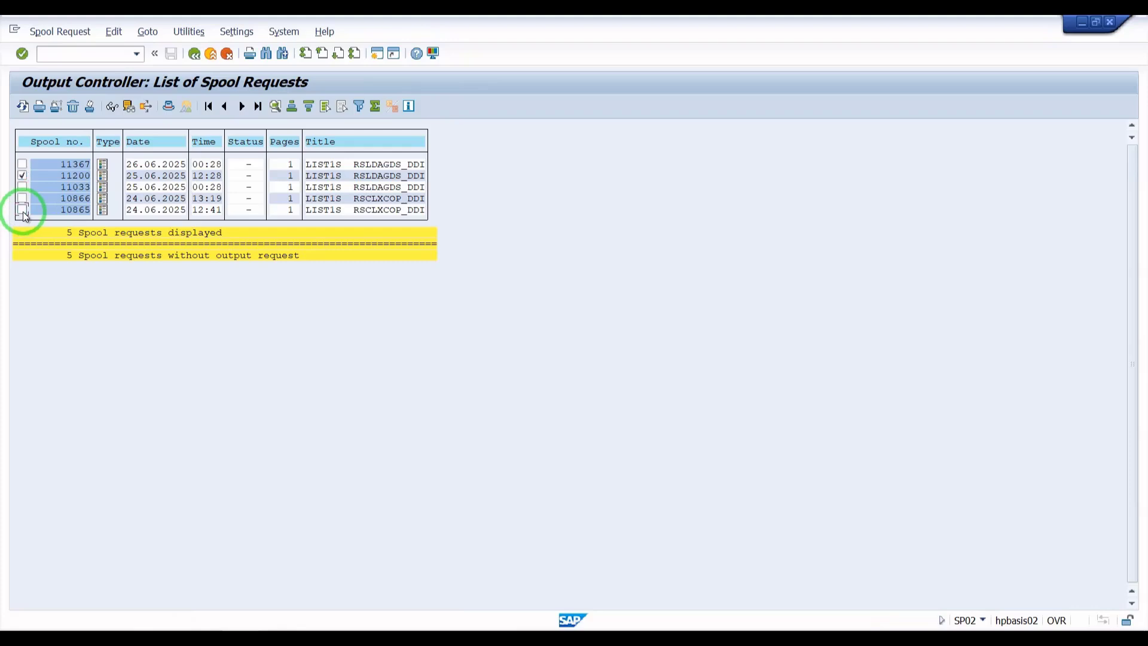
{"action": "left_click", "coordinate": [22, 175]}
{"action": "left_click", "coordinate": [69, 114]}
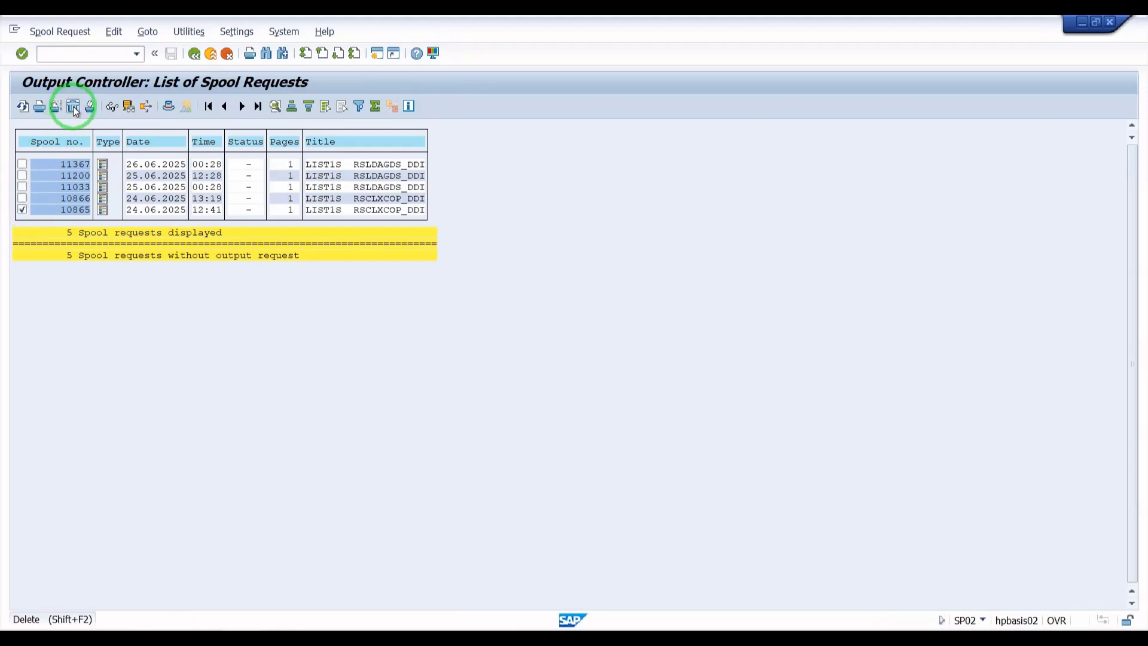
{"action": "left_click", "coordinate": [175, 265]}
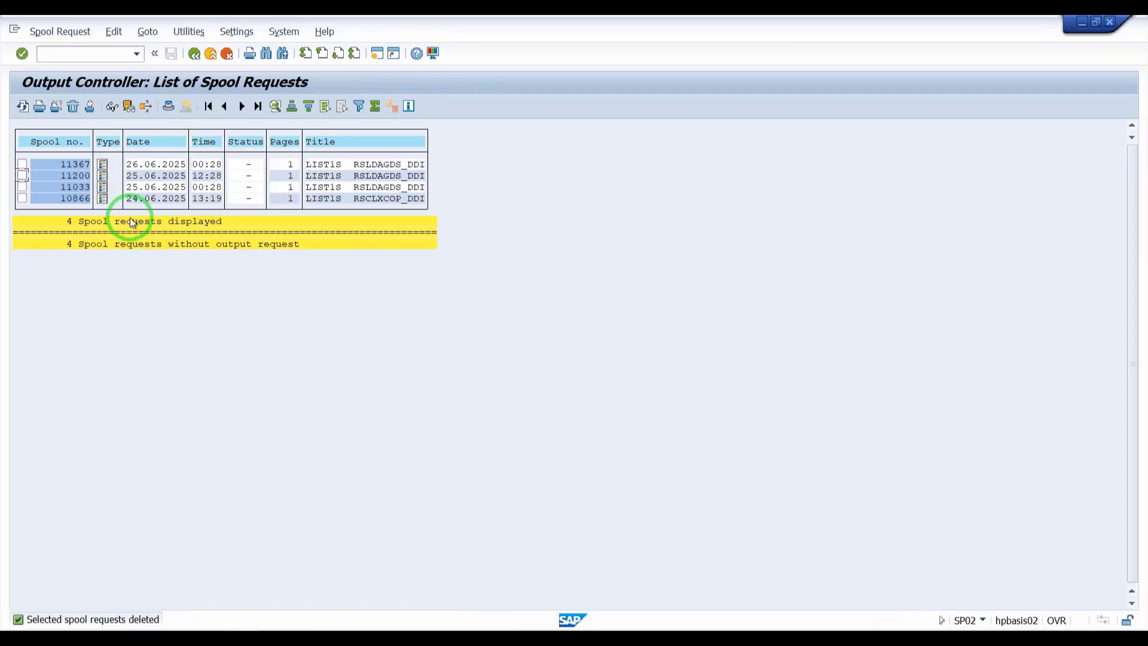
Step: Return to the main menu and open transaction SA38 for ABAP program execution
{"action": "left_click", "coordinate": [193, 55]}
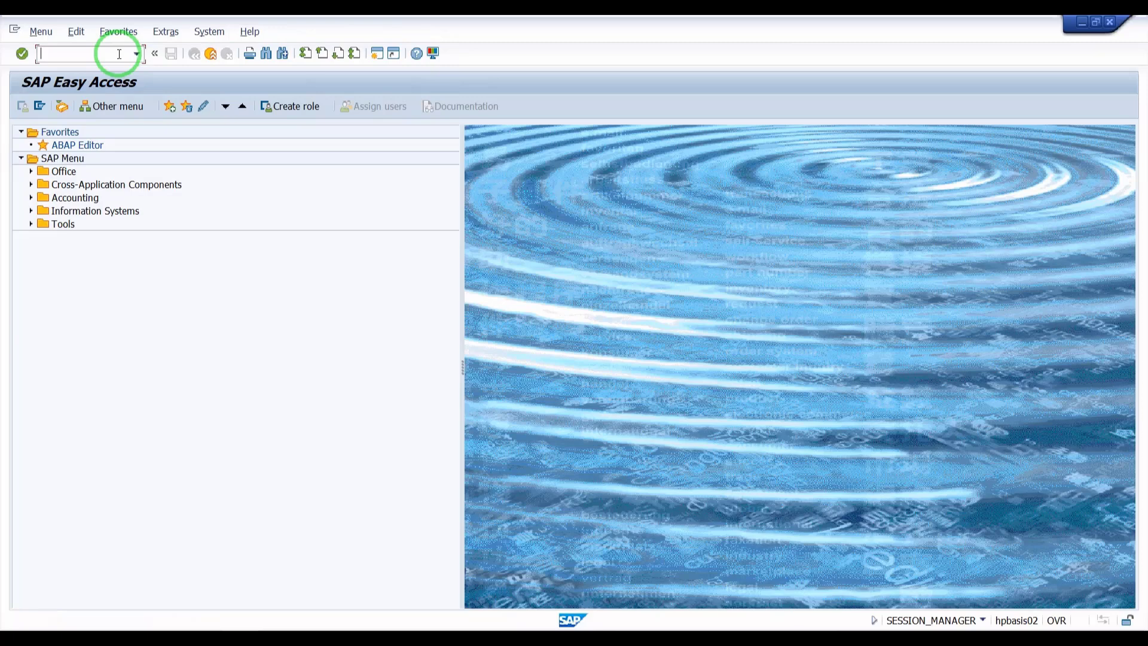
{"action": "type", "text": "SE"}
{"action": "key", "text": "BackSpace"}
{"action": "type", "text": "A38"}
{"action": "key", "text": "Return"}
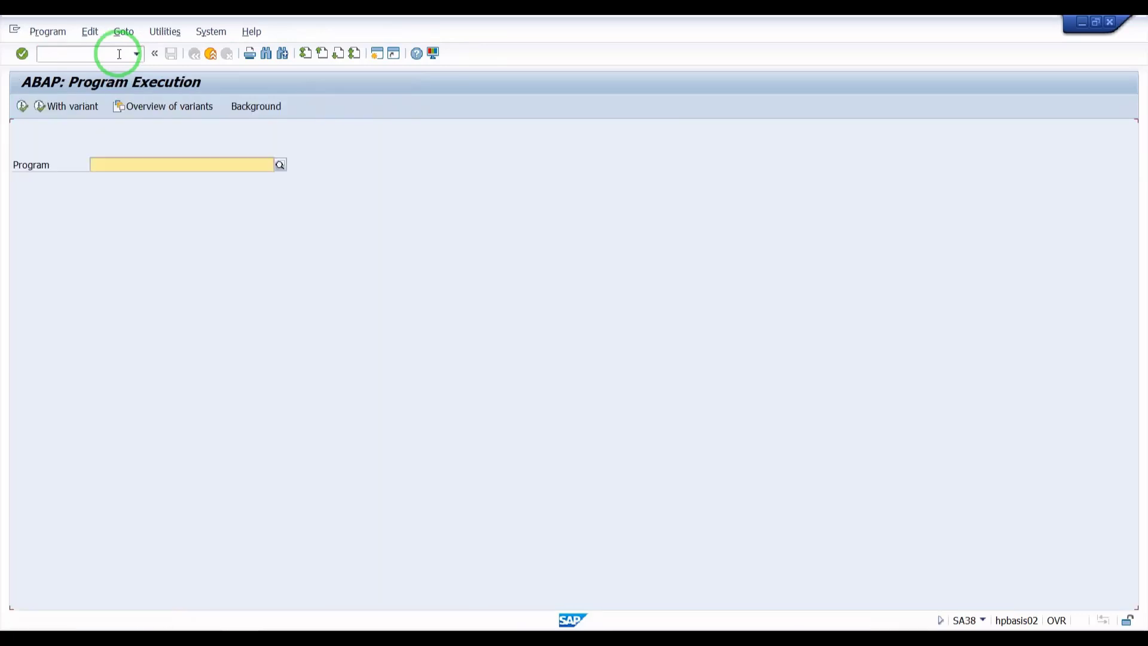
Step: Choose program RSPO0041 Delete Old Spool Requests and execute it
{"action": "left_click", "coordinate": [241, 168]}
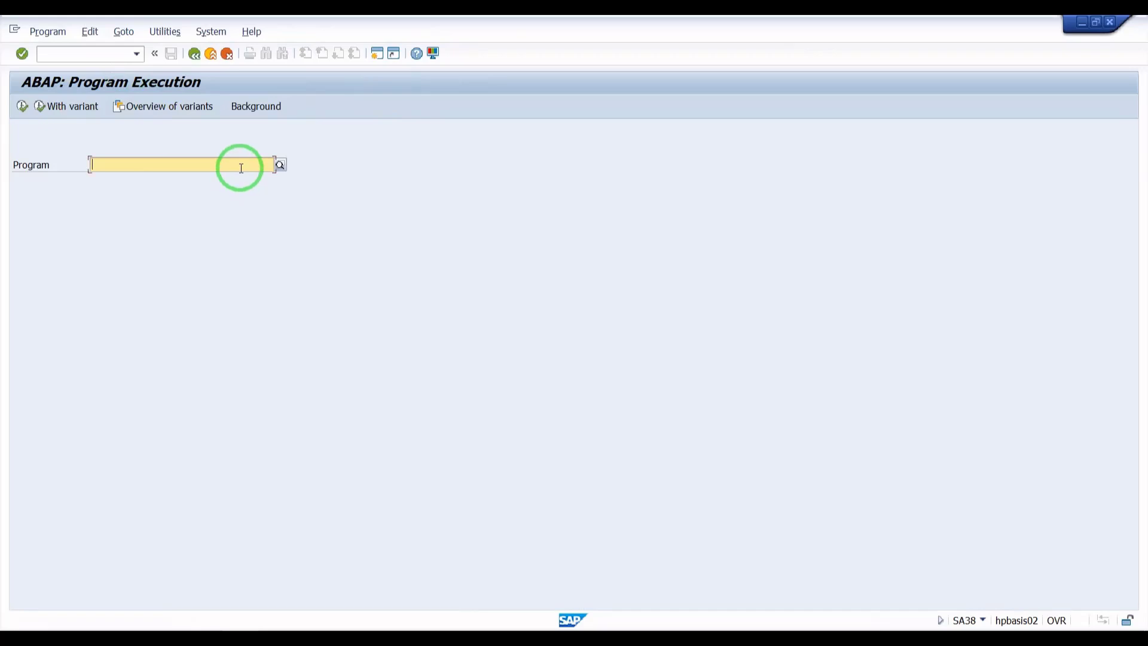
{"action": "type", "text": "RSPO0041"}
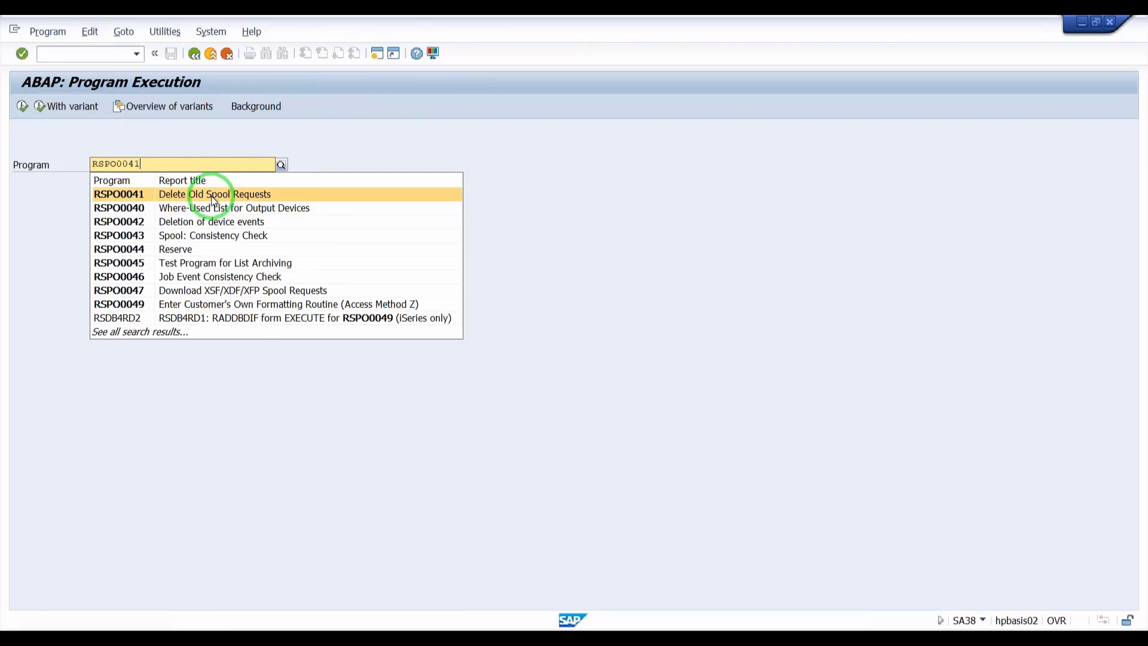
{"action": "left_click", "coordinate": [212, 196]}
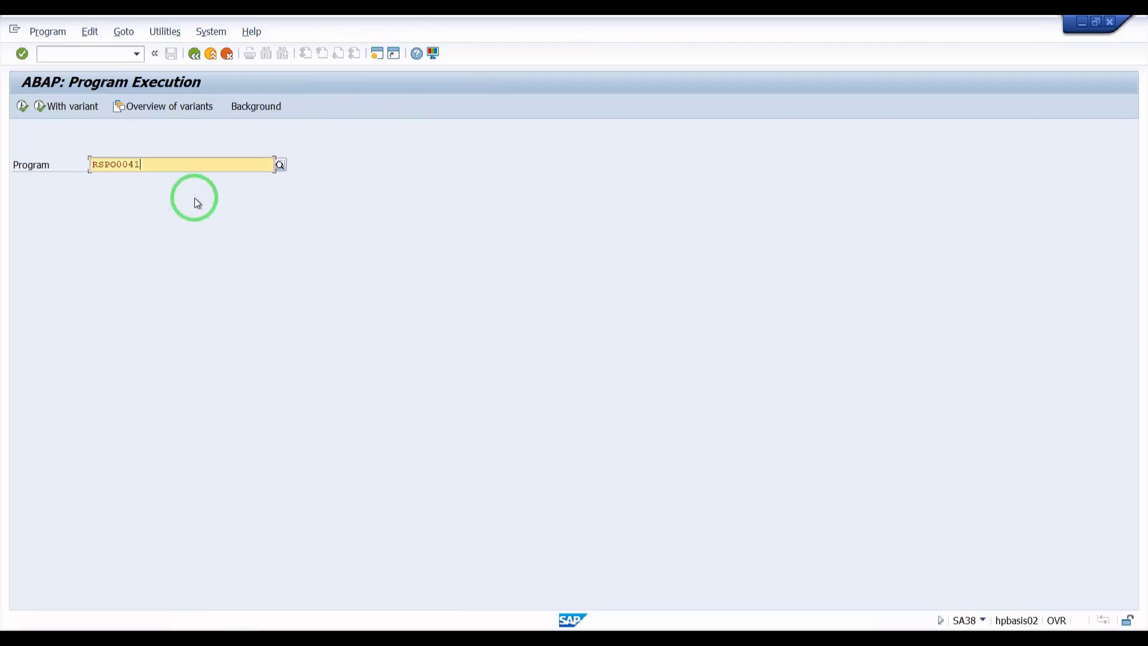
{"action": "left_click", "coordinate": [23, 110]}
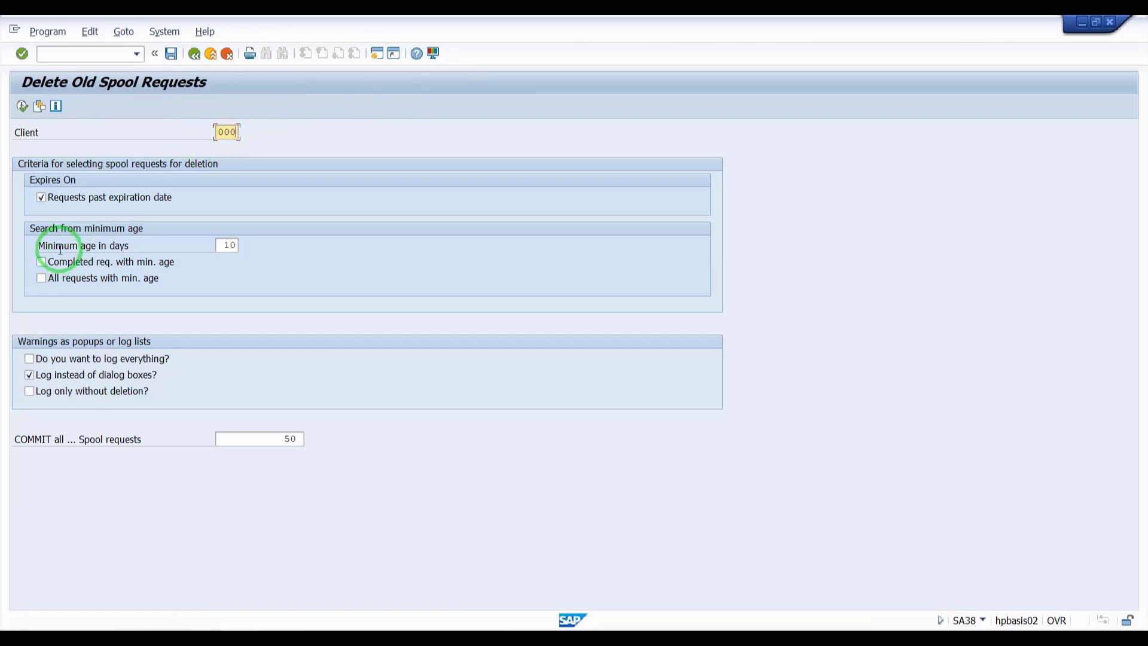
Step: Set the minimum age in days to 15 and execute the old spool request deletion for client 000
{"action": "left_click", "coordinate": [218, 247]}
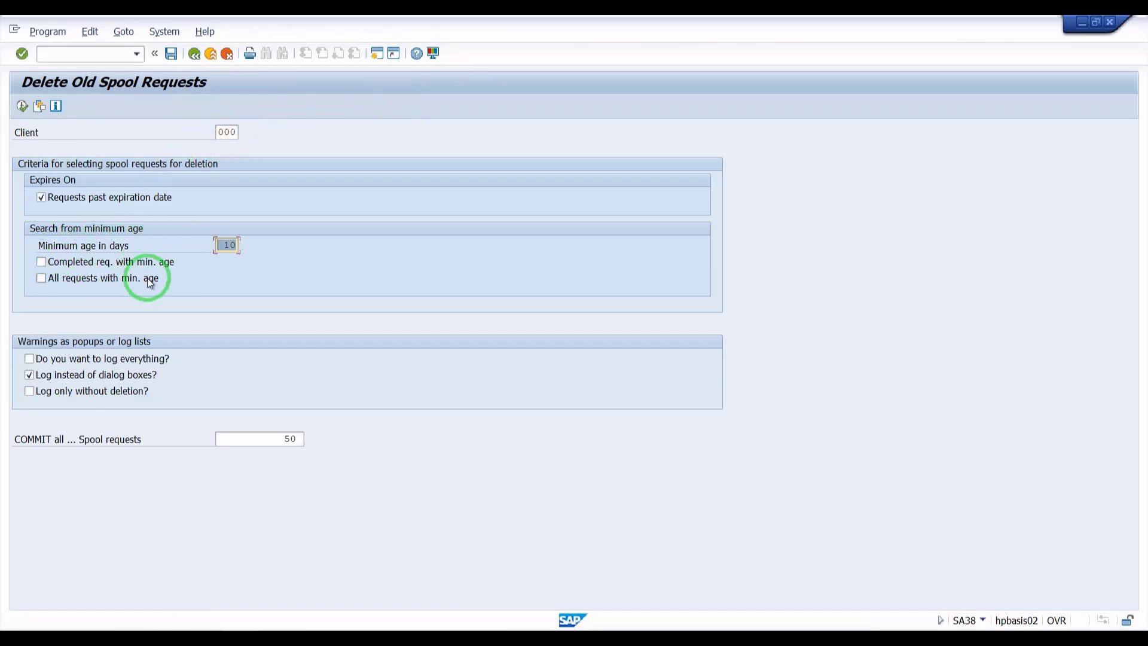
{"action": "type", "text": "15"}
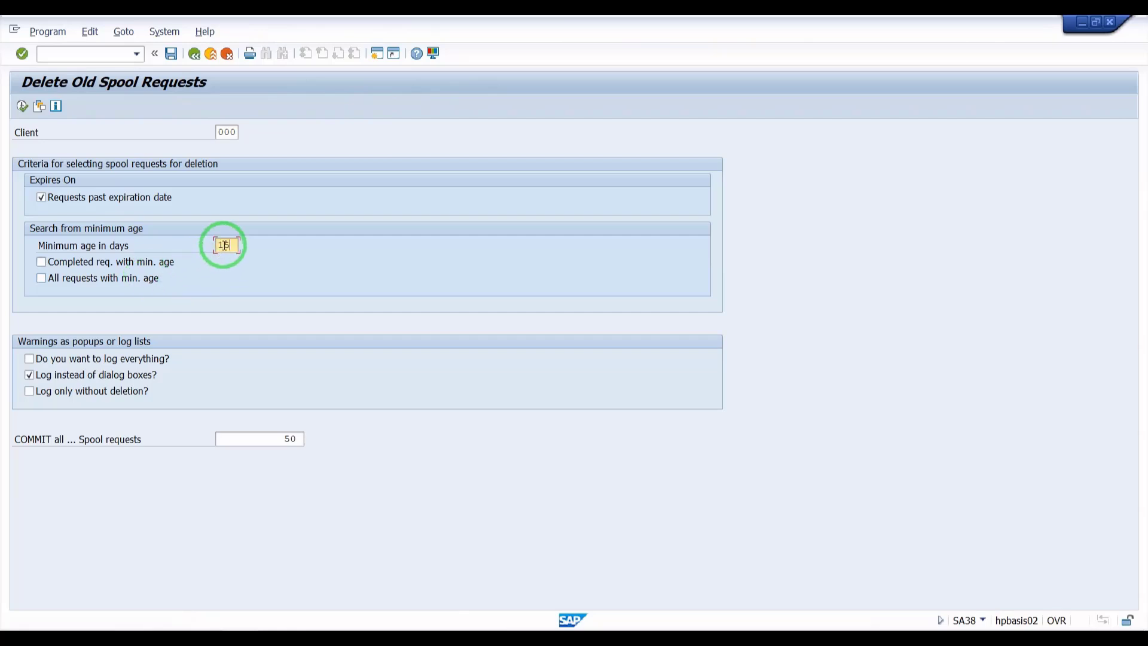
{"action": "left_click", "coordinate": [191, 246]}
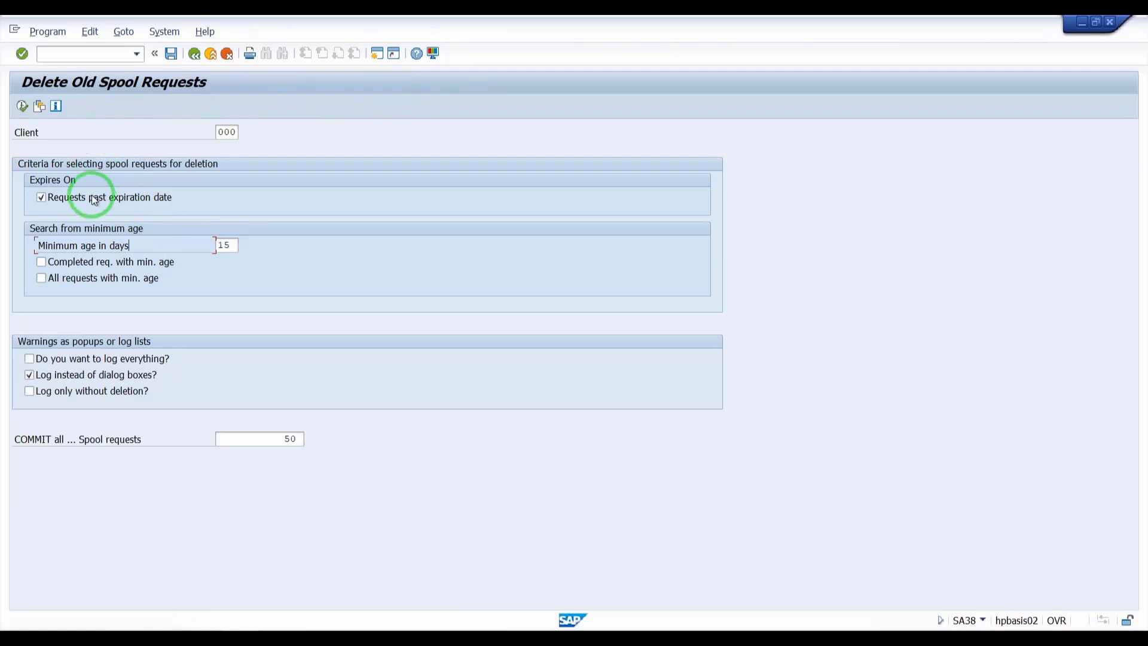
{"action": "left_click", "coordinate": [232, 132]}
{"action": "double_click", "coordinate": [232, 133]}
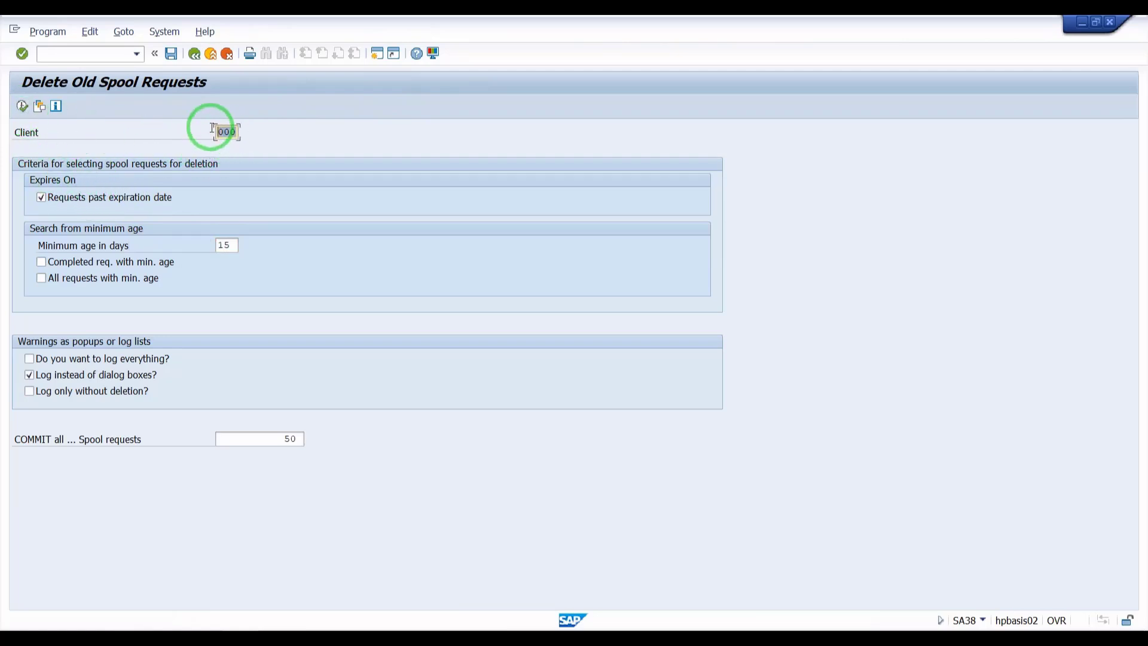
{"action": "left_click", "coordinate": [22, 107]}
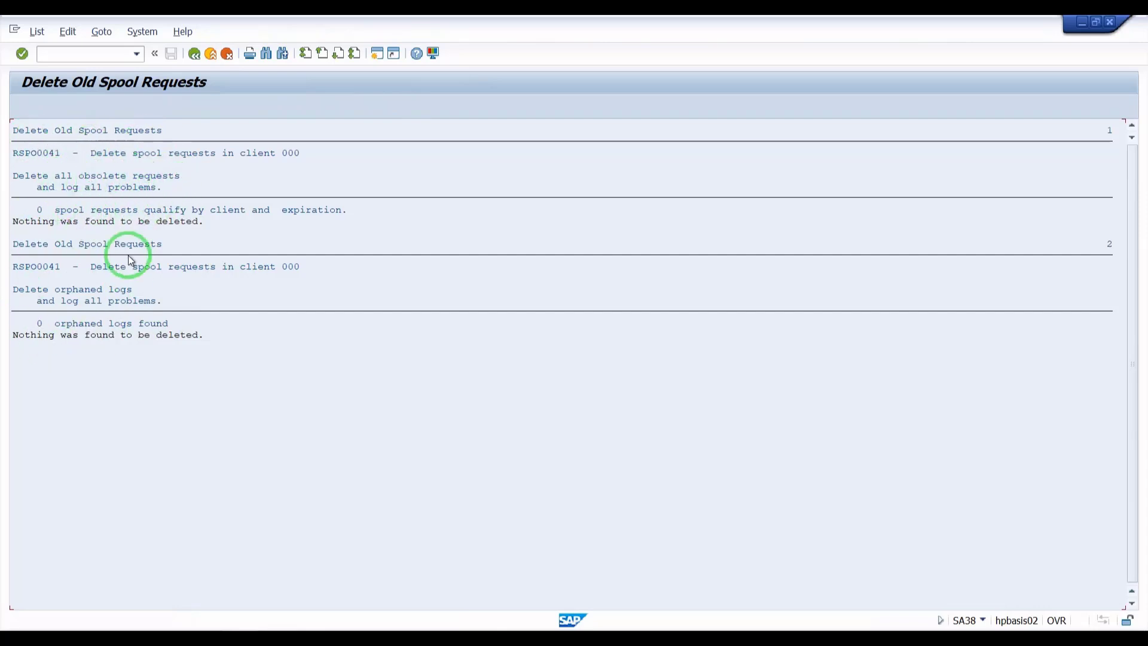
Step: Go back and try to enter program RSPO1041 in the program field
{"action": "key", "text": "F3"}
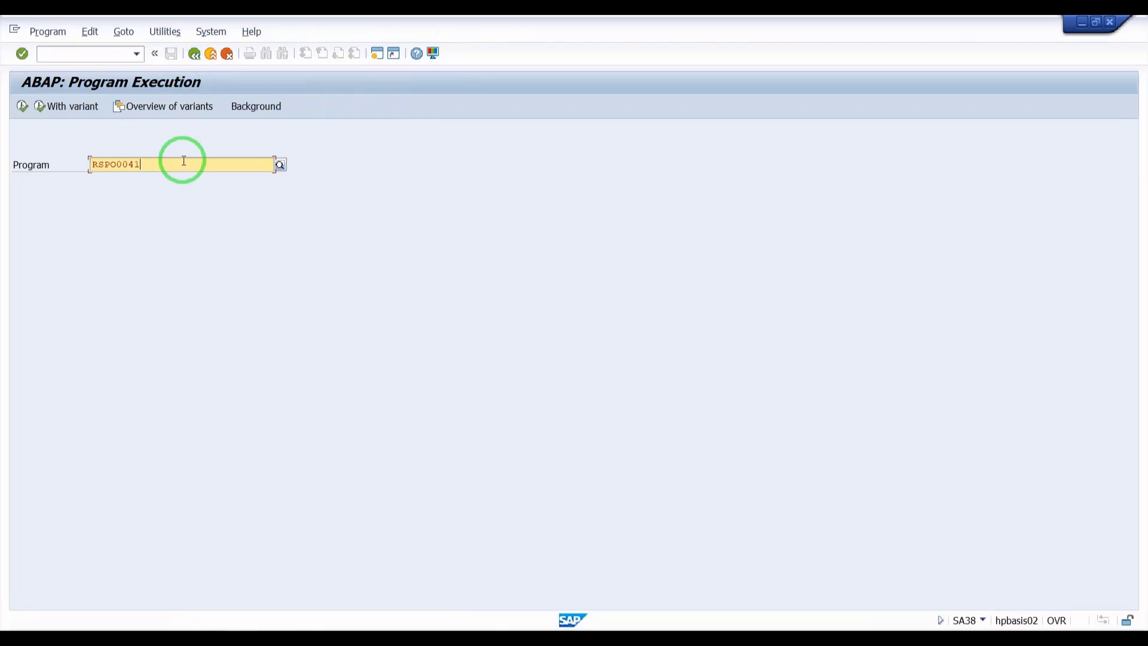
{"action": "key", "text": "BackSpace"}
{"action": "key", "text": "BackSpace"}
{"action": "key", "text": "BackSpace"}
{"action": "key", "text": "Caps_Lock"}
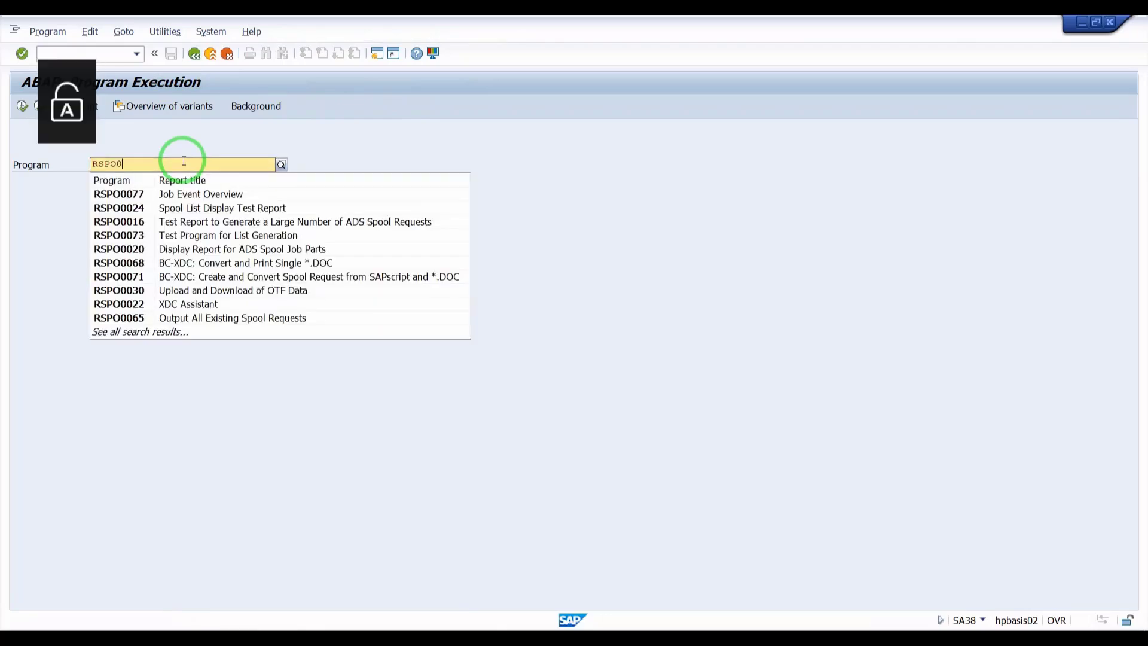
{"action": "type", "text": "1041"}
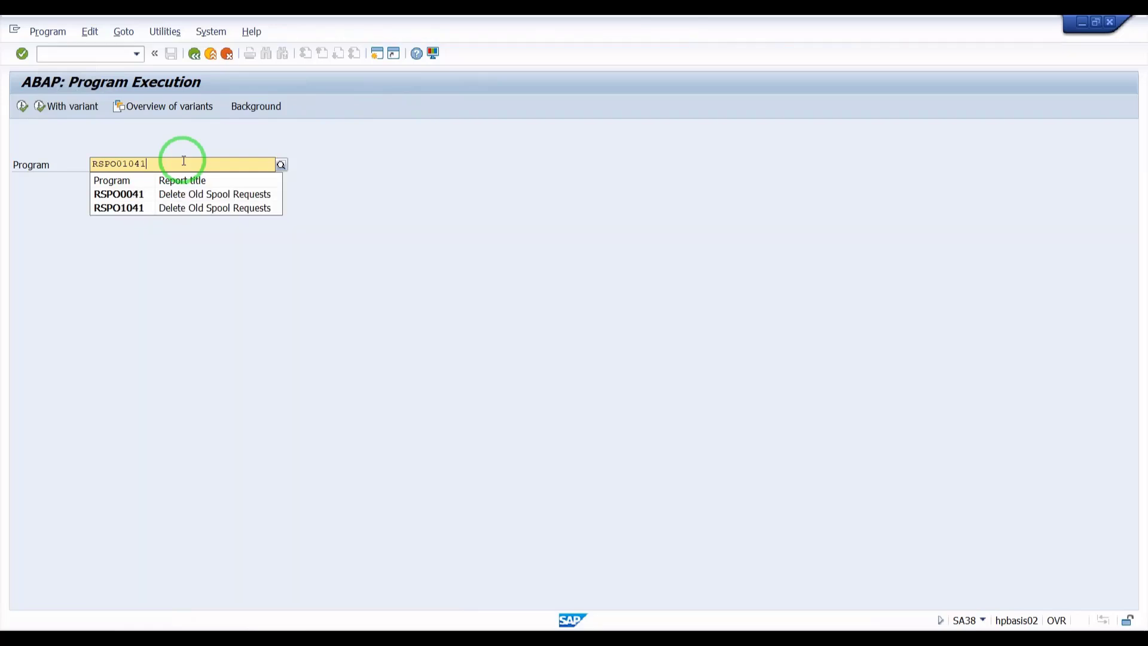
{"action": "left_click", "coordinate": [167, 200]}
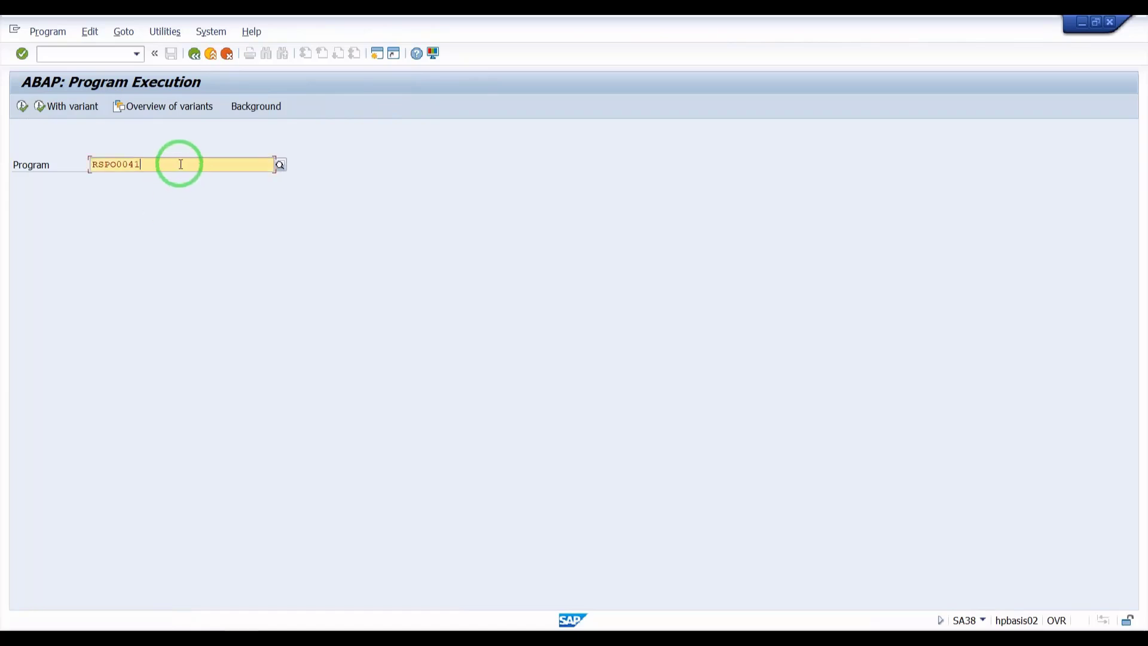
Step: Change the program to RSPO1041 Delete Old Spool Requests and execute it
{"action": "key", "text": "BackSpace"}
{"action": "key", "text": "BackSpace"}
{"action": "key", "text": "BackSpace"}
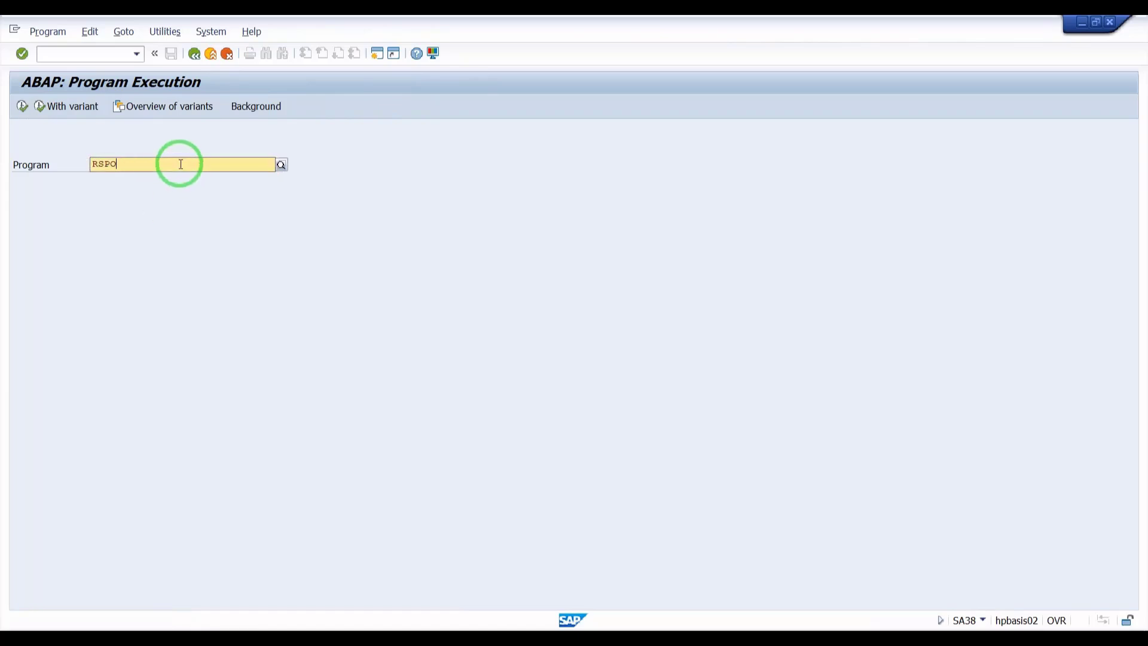
{"action": "type", "text": "1"}
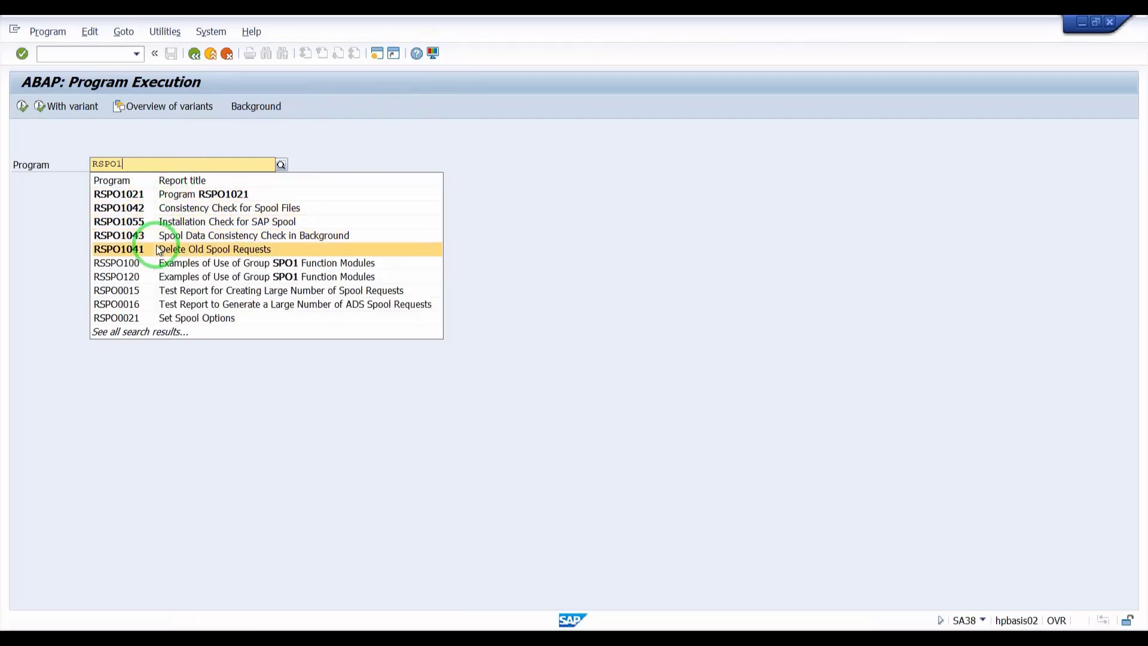
{"action": "left_click", "coordinate": [156, 246]}
{"action": "left_click", "coordinate": [22, 107]}
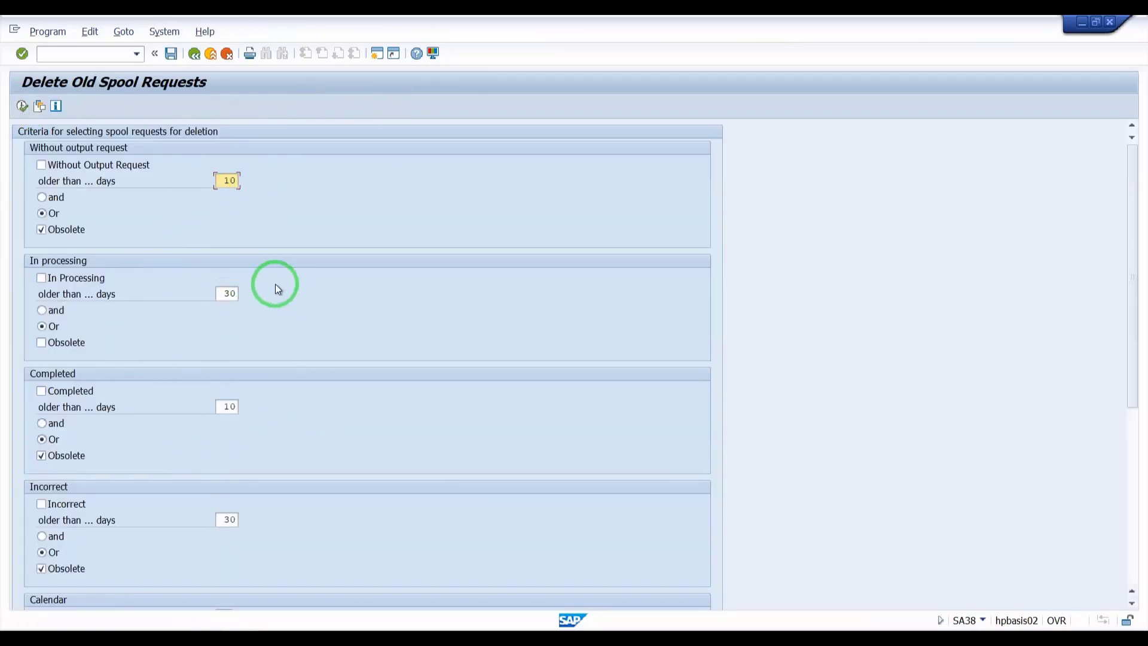
Step: Review the RSPO1041 deletion criteria sections, then go back to the main menu
{"action": "scroll", "coordinate": [195, 536], "scroll_direction": "down", "scroll_amount": 1}
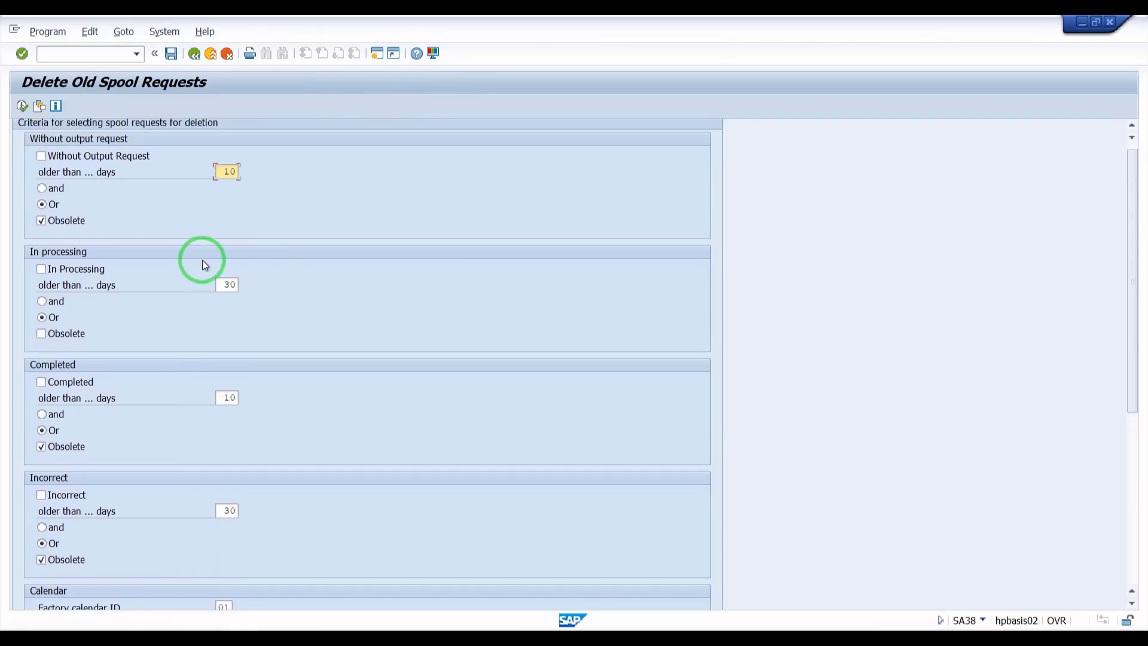
{"action": "double_click", "coordinate": [217, 170]}
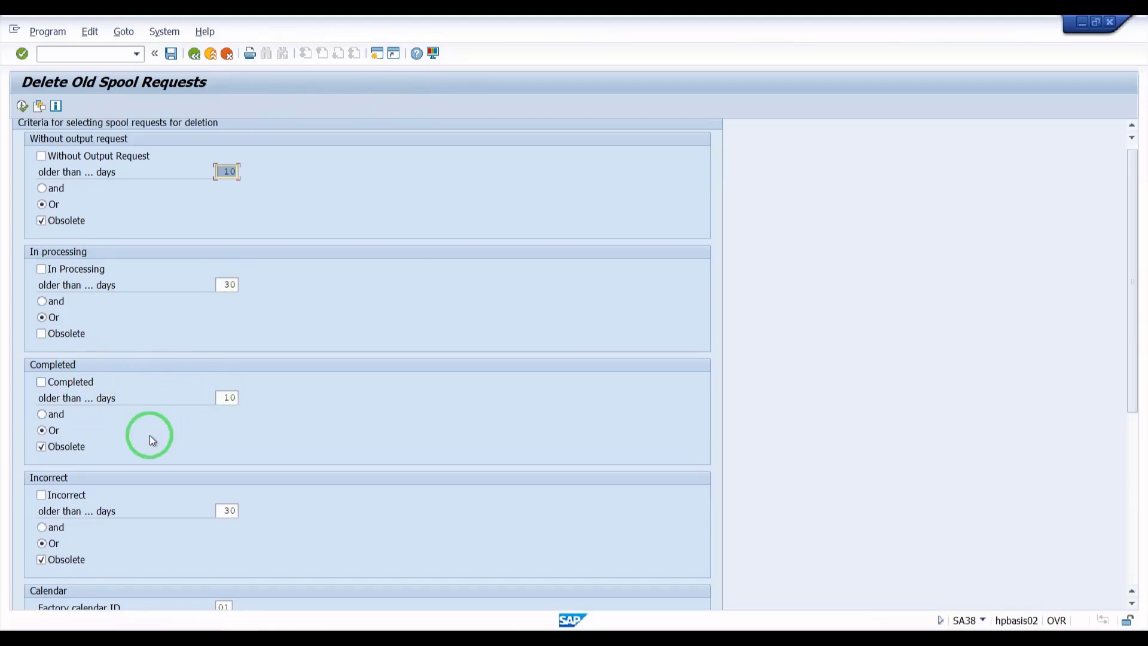
{"action": "scroll", "coordinate": [308, 444], "scroll_direction": "down", "scroll_amount": 1}
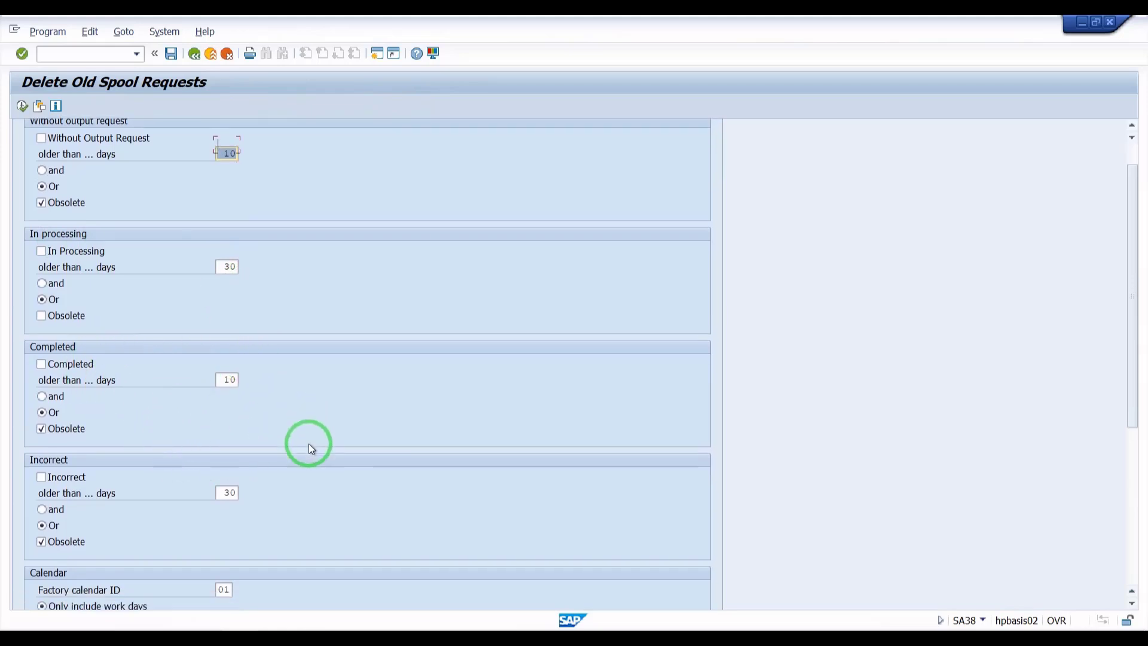
{"action": "scroll", "coordinate": [299, 444], "scroll_direction": "up", "scroll_amount": 2}
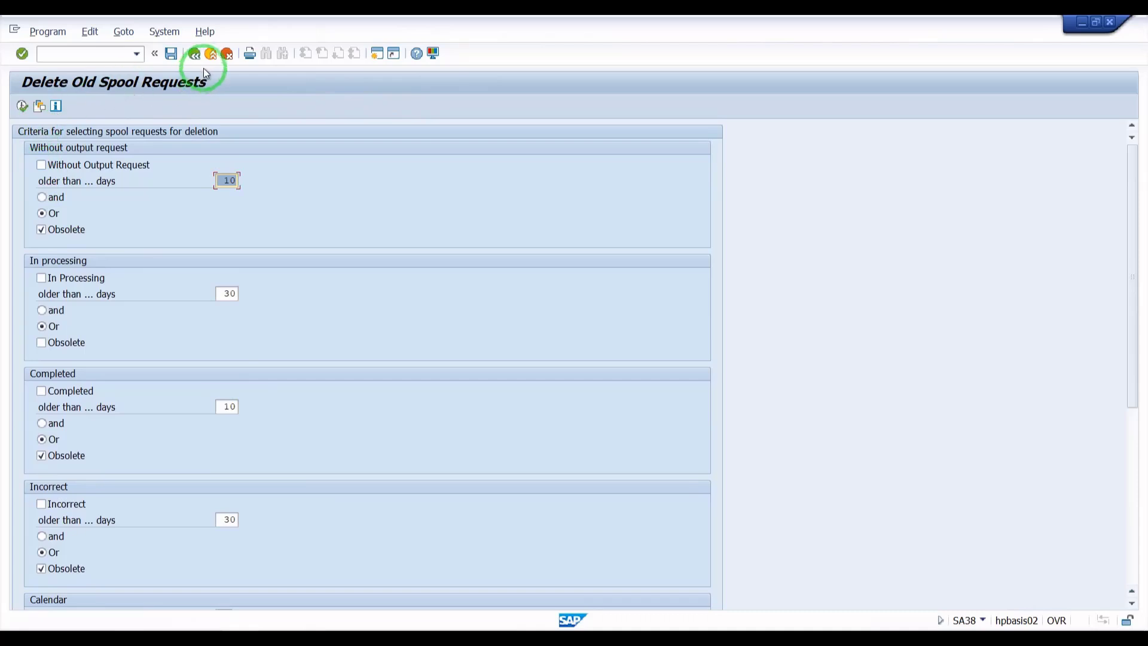
{"action": "left_click", "coordinate": [196, 55]}
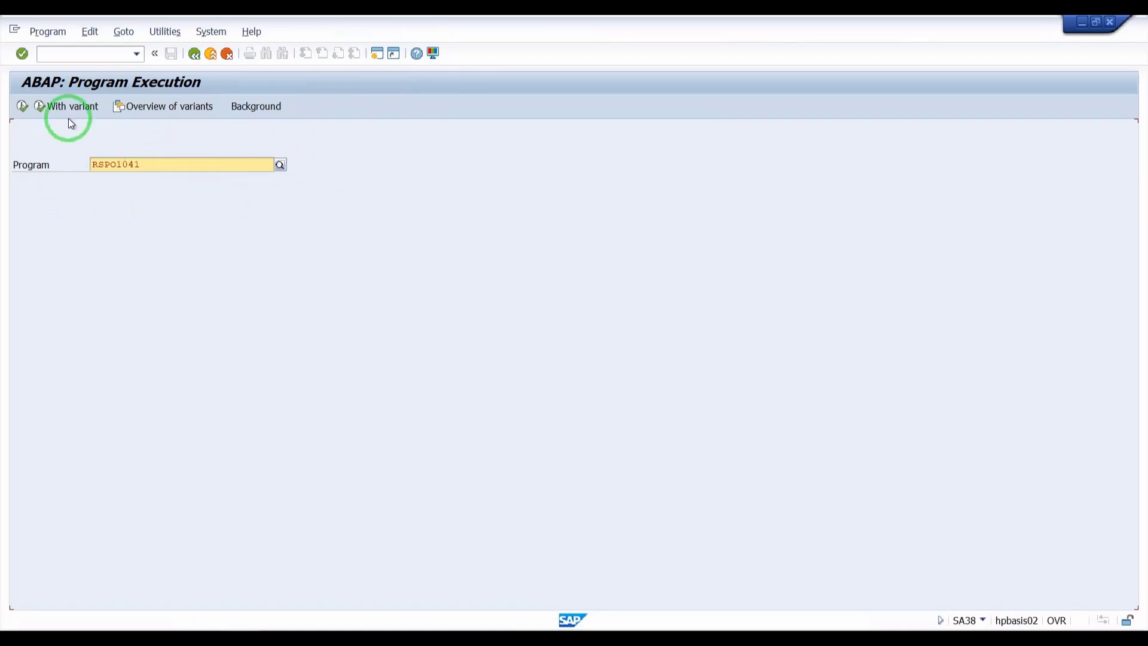
{"action": "left_click", "coordinate": [195, 55]}
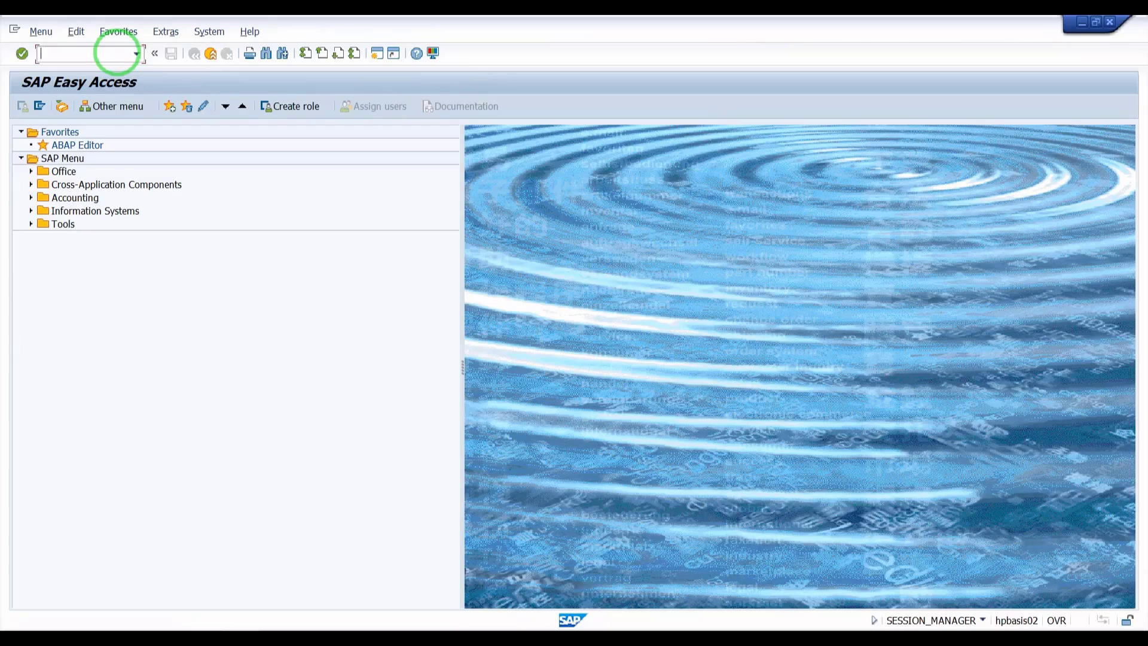
Step: Open the ABAP Editor with transaction SE38 and execute program RSPO1041
{"action": "key", "text": "Caps_Lock"}
{"action": "type", "text": "SE38"}
{"action": "key", "text": "Return"}
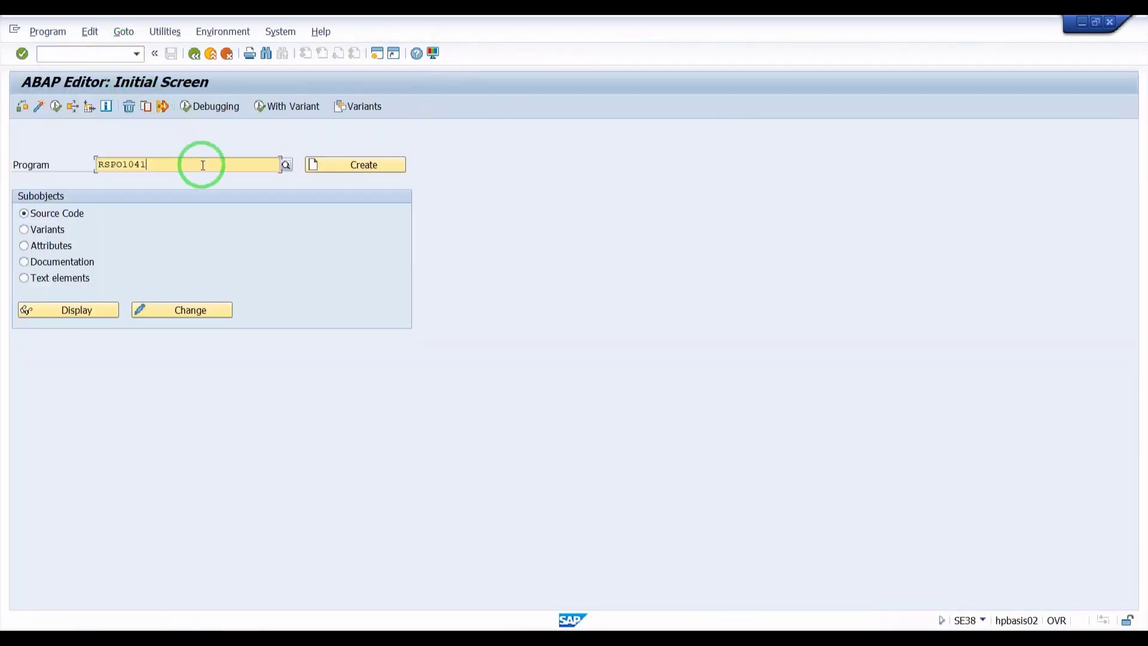
{"action": "left_click_drag", "start_coordinate": [203, 165], "coordinate": [82, 166]}
{"action": "left_click", "coordinate": [80, 161]}
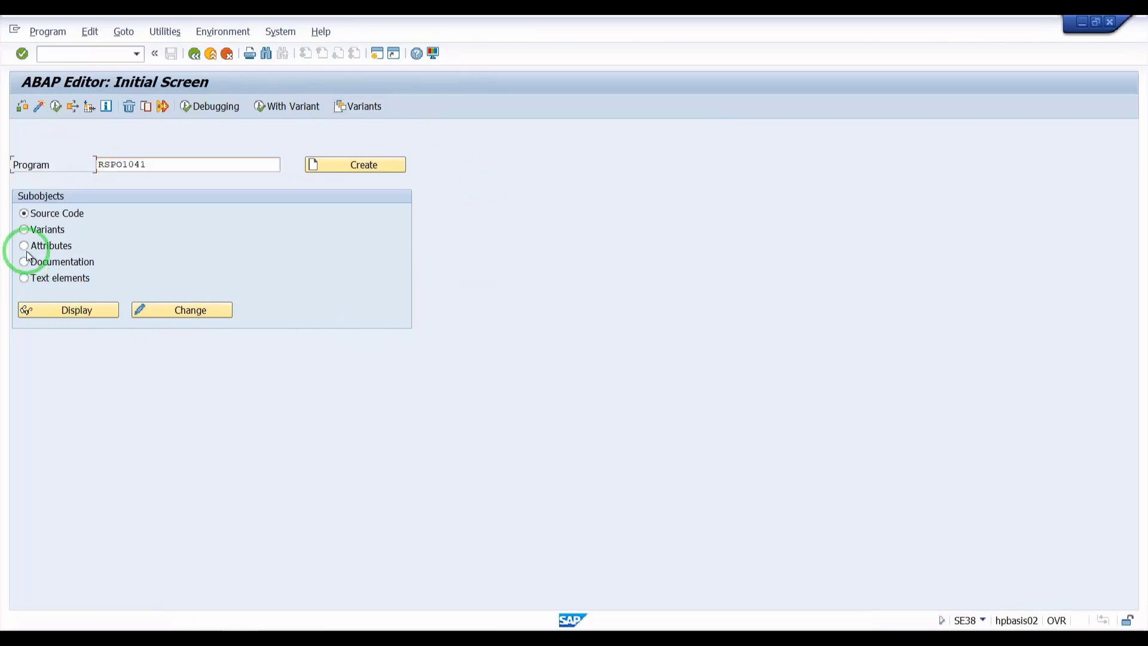
{"action": "left_click", "coordinate": [159, 165]}
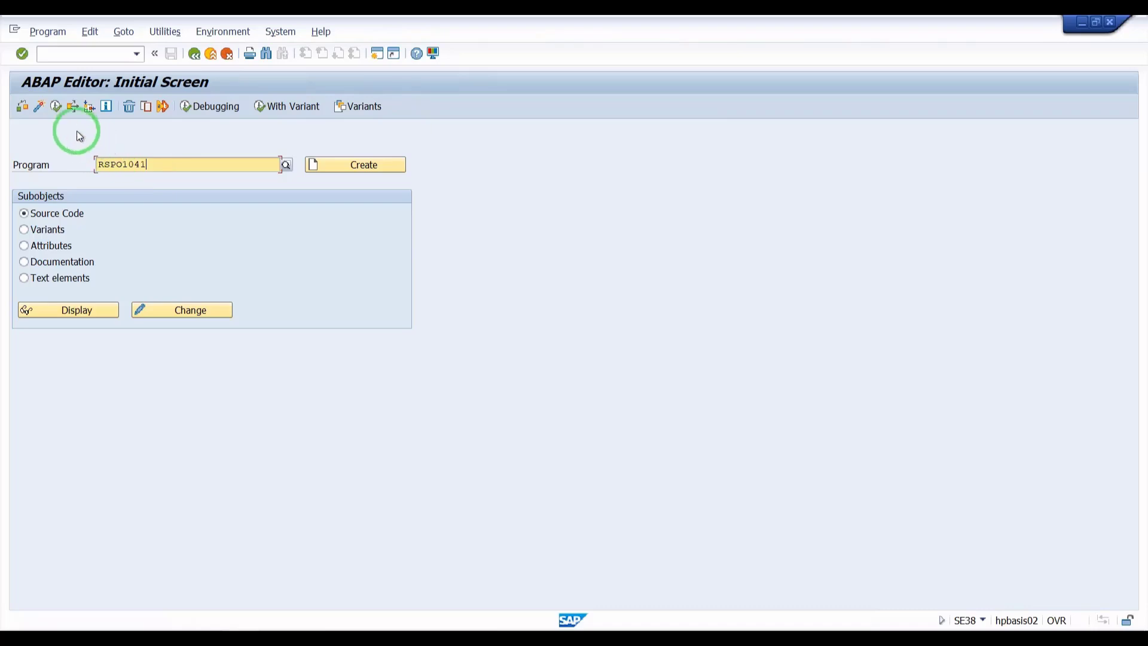
{"action": "left_click", "coordinate": [56, 107]}
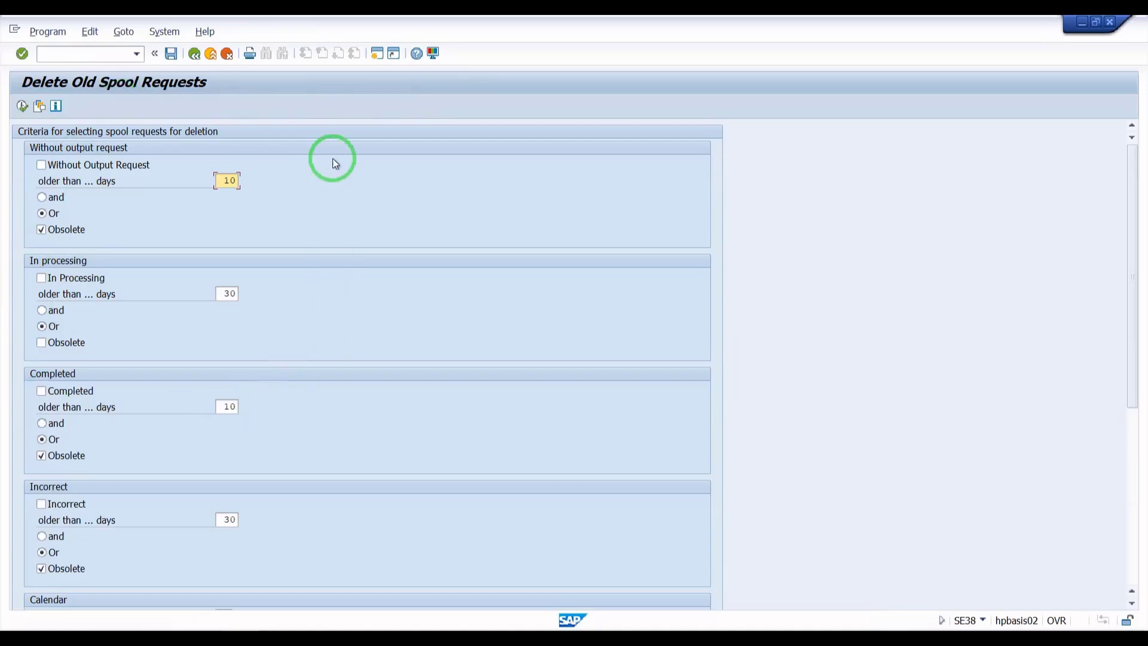
Step: Execute the old spool request deletion with the default criteria, then go back out of the result list
{"action": "left_click", "coordinate": [24, 109]}
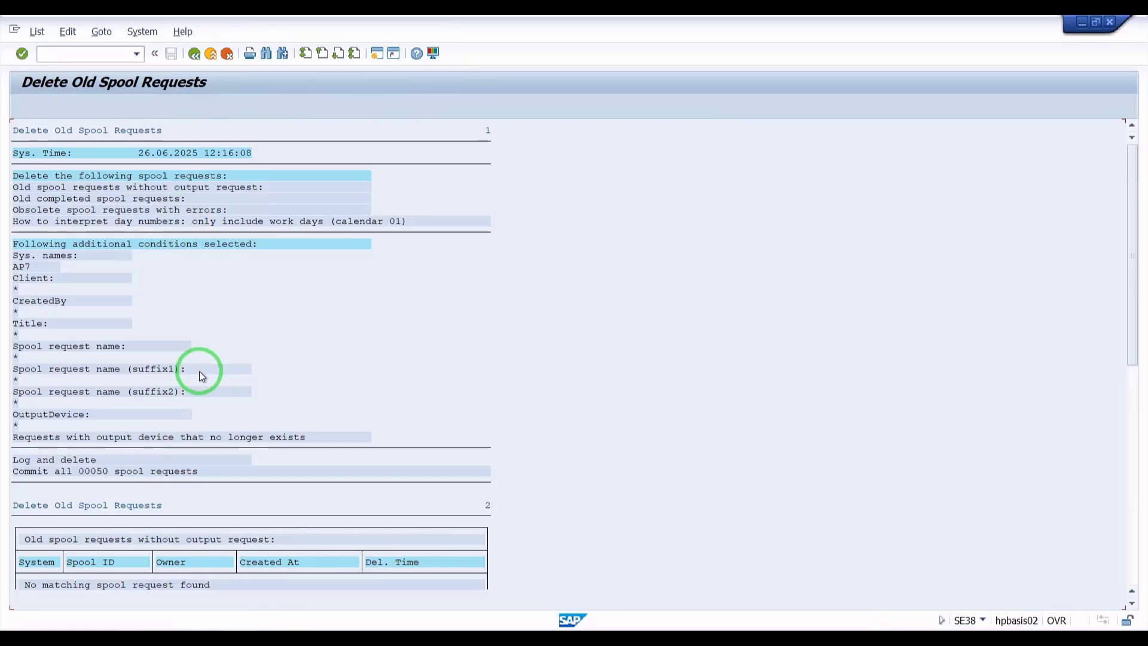
{"action": "left_click", "coordinate": [191, 58]}
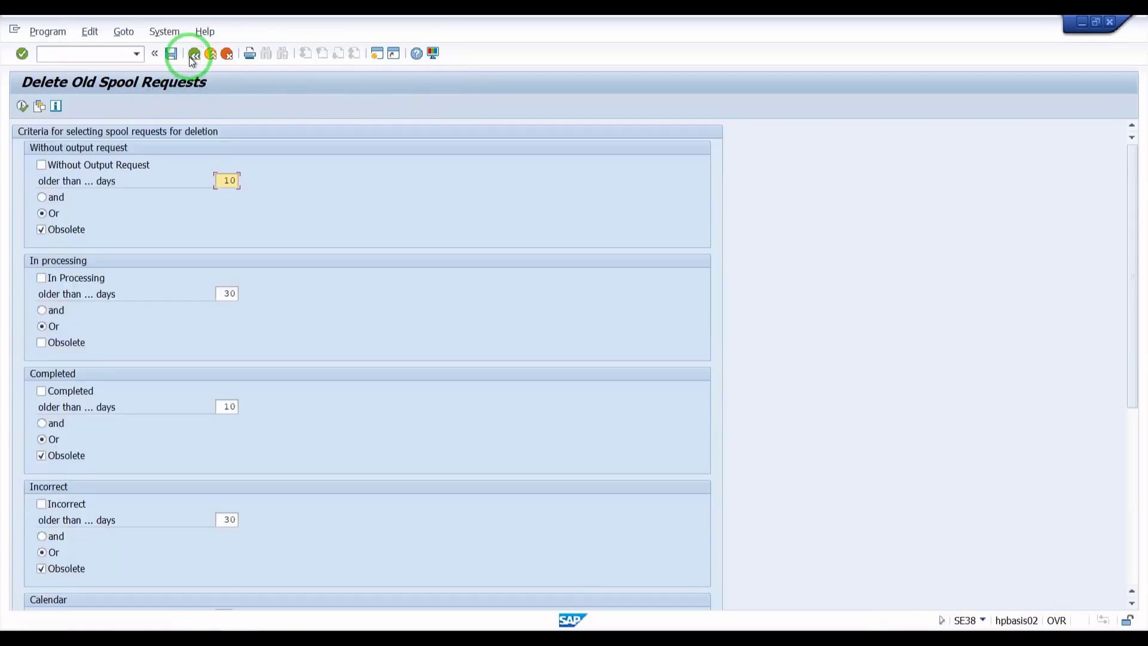
{"action": "left_click", "coordinate": [192, 58]}
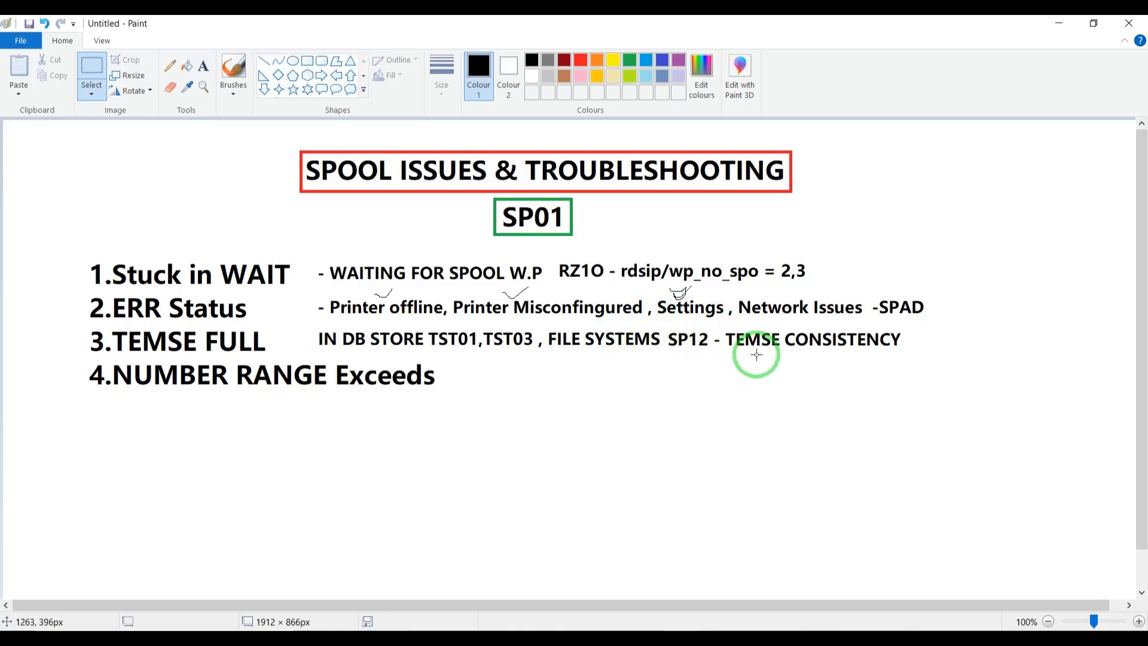
Step: Switch to Paint and start a text box after the SP12 - TEMSE CONSISTENCY note
{"action": "left_click", "coordinate": [204, 65]}
{"action": "left_click", "coordinate": [908, 341]}
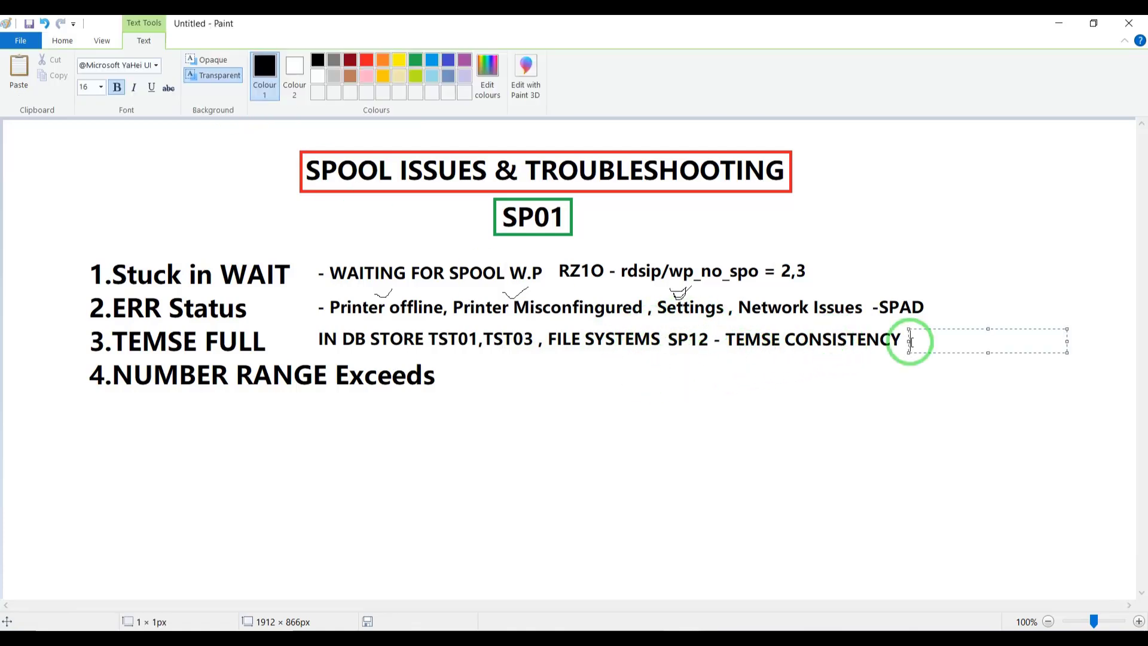
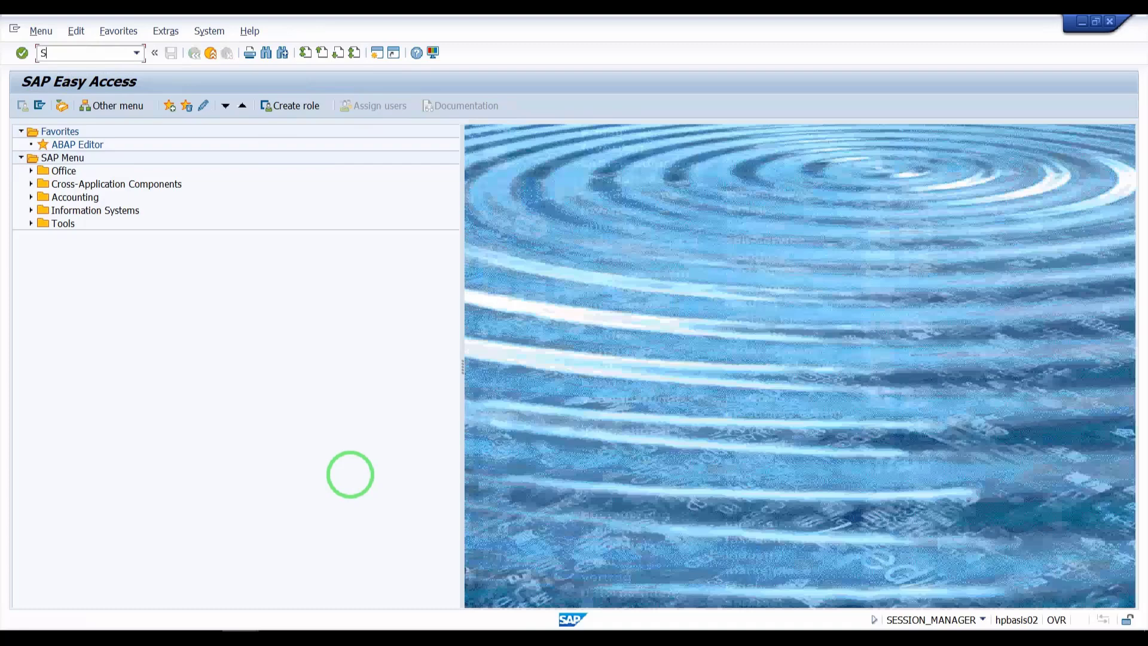
Step: Open the job overview with SM37, execute the job selection, and display the spool list of the finished jobs
{"action": "key", "text": "Return"}
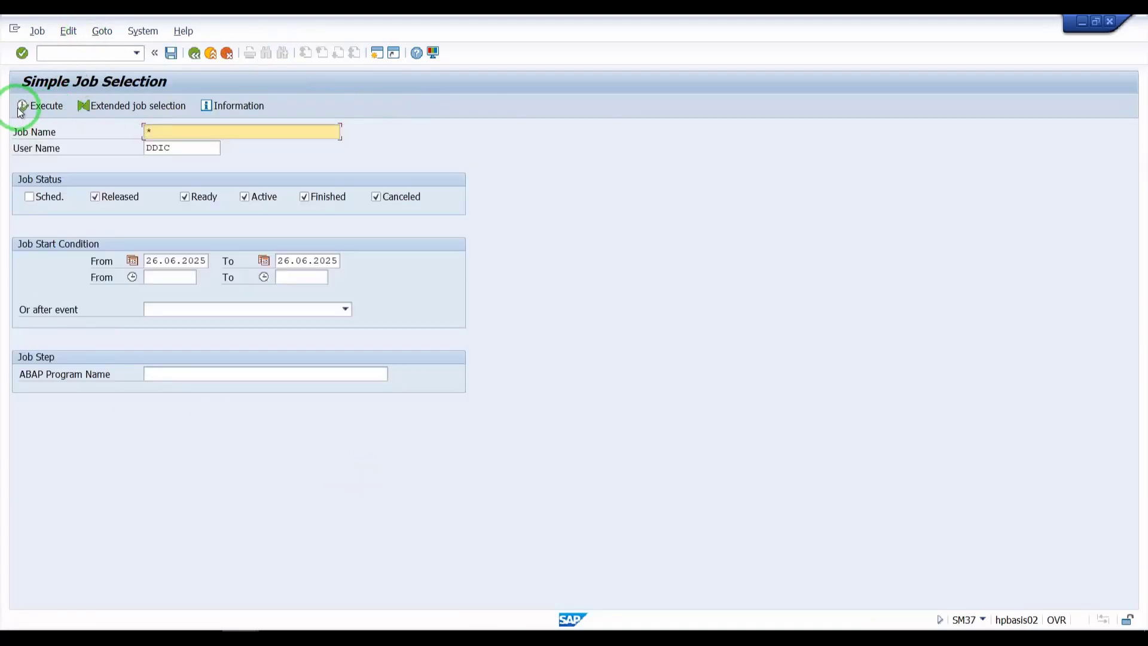
{"action": "left_click", "coordinate": [22, 107]}
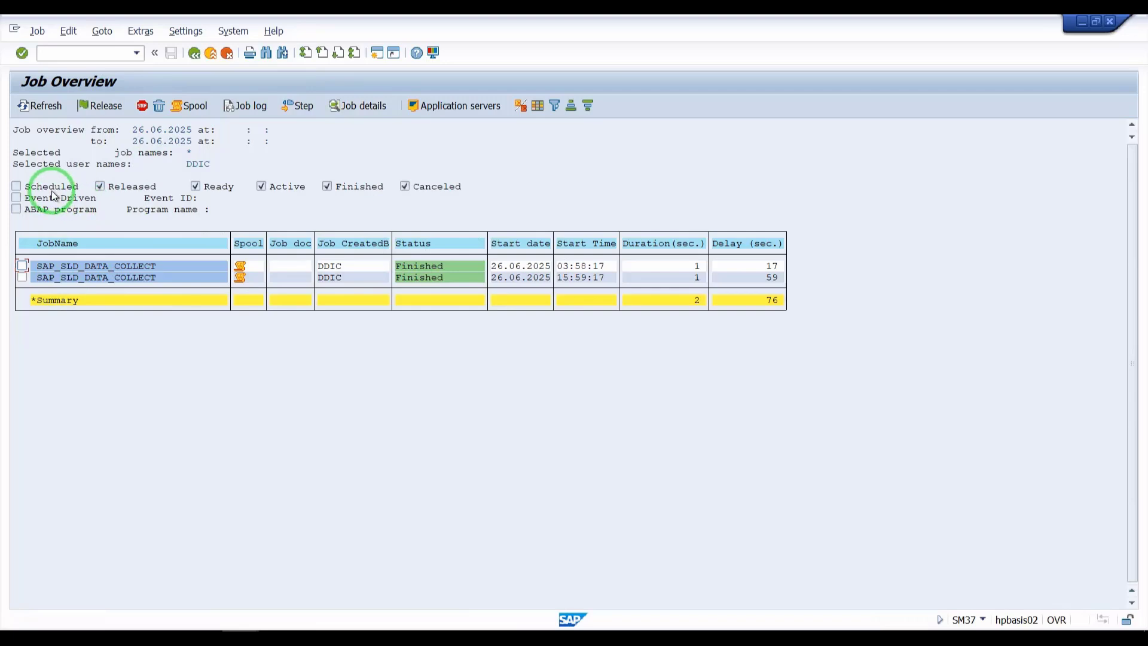
{"action": "left_click", "coordinate": [190, 106]}
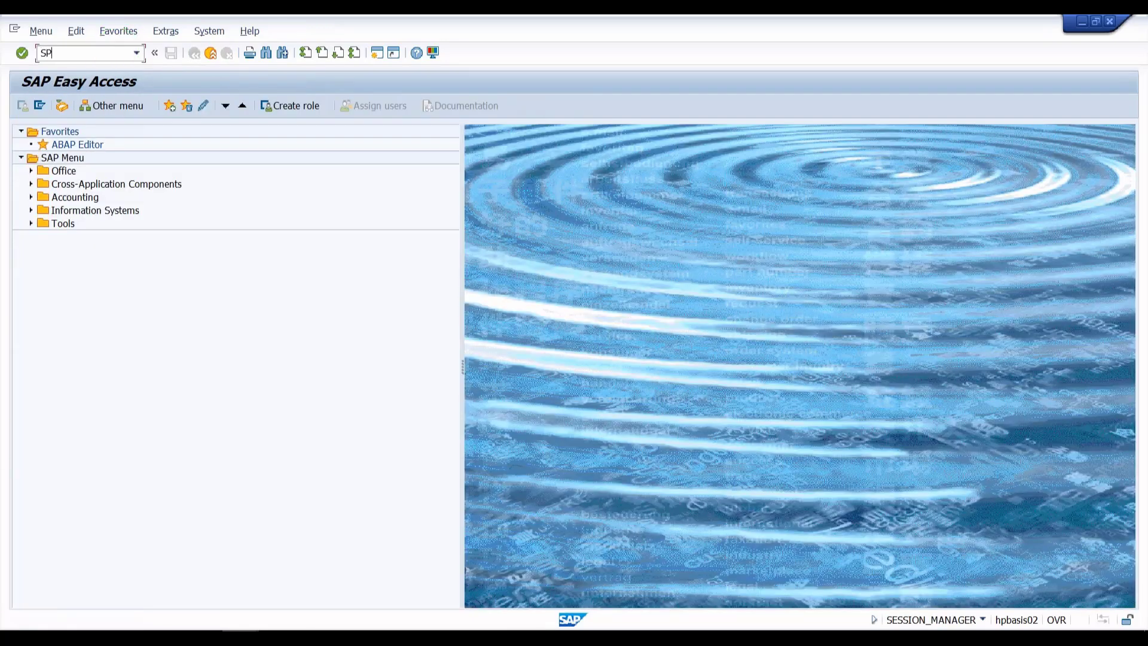
Step: Open SP01 and execute the spool request selection with the default criteria
{"action": "key", "text": "Return"}
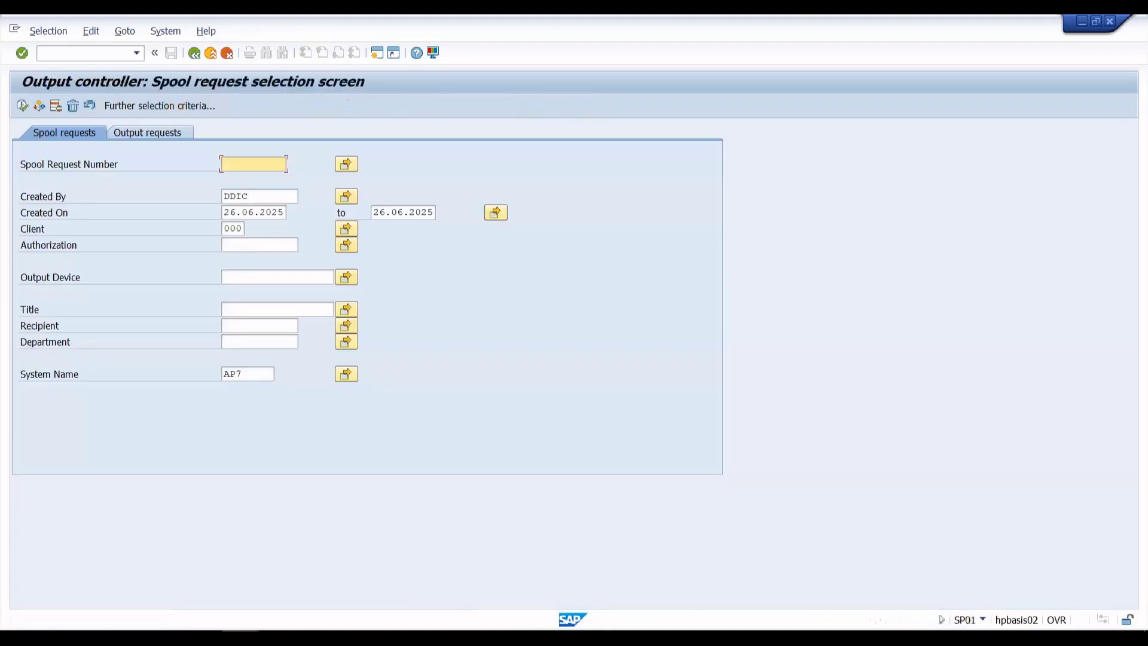
{"action": "left_click", "coordinate": [22, 105]}
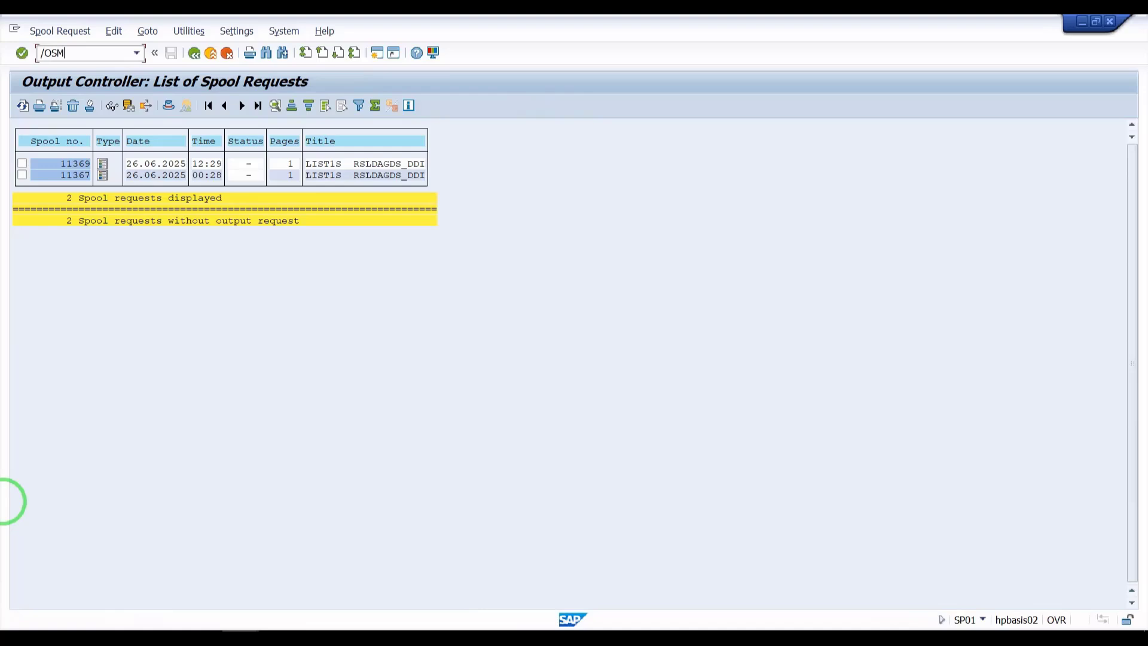
Step: Open SM37 in a new session, execute the job selection, and display the job's spool list
{"action": "key", "text": "Return"}
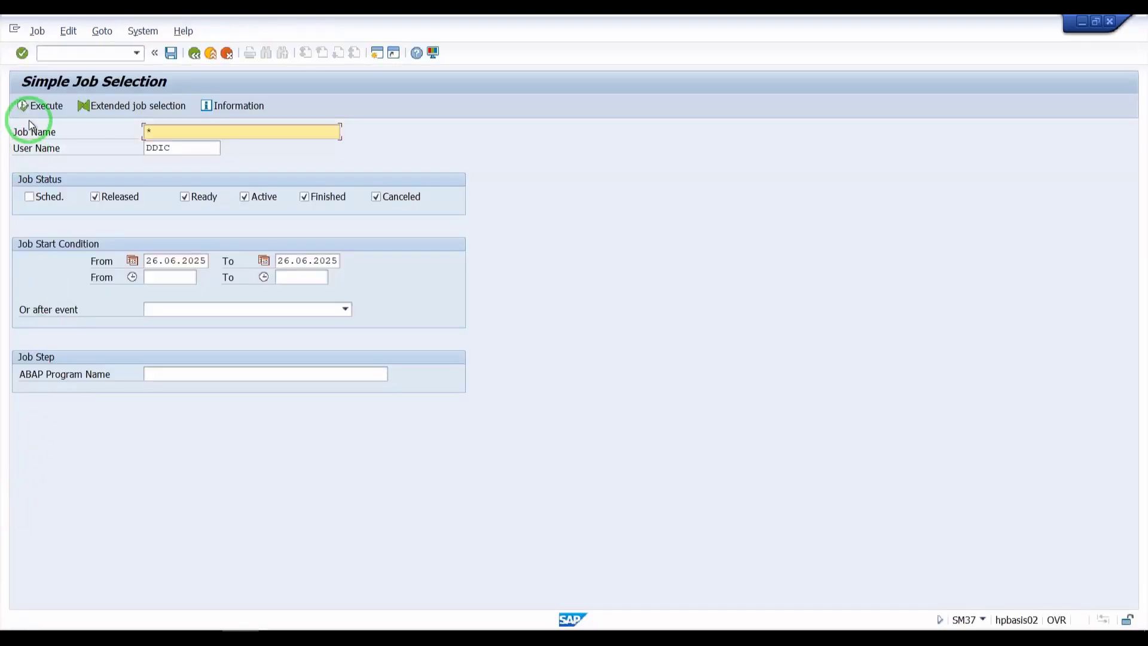
{"action": "left_click", "coordinate": [34, 106]}
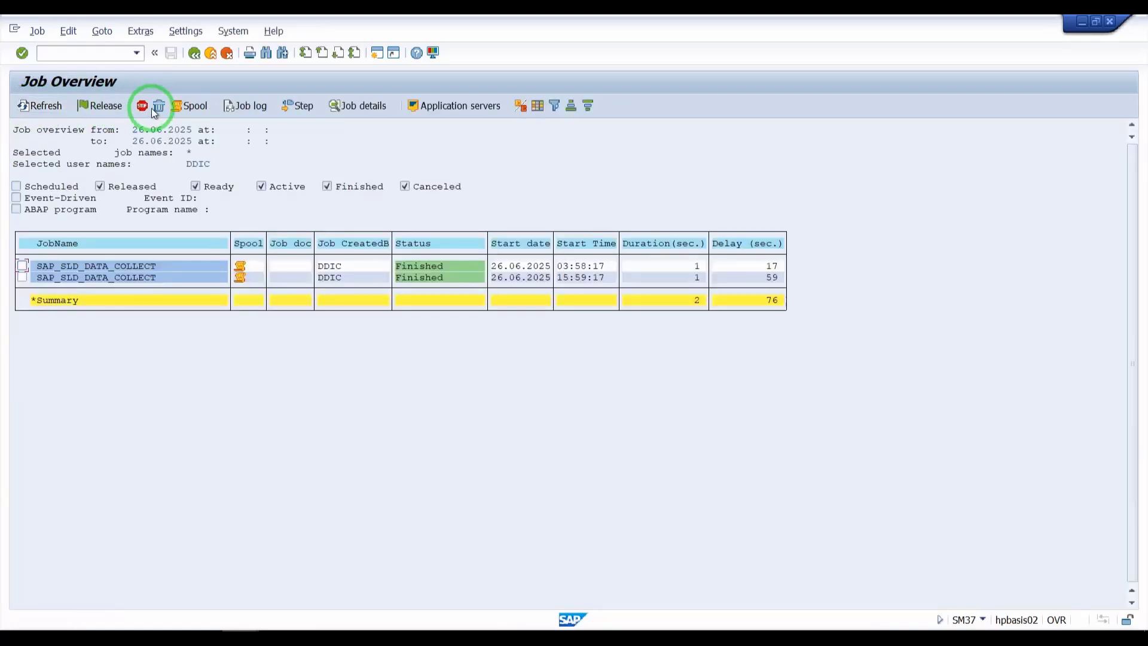
{"action": "left_click", "coordinate": [182, 107]}
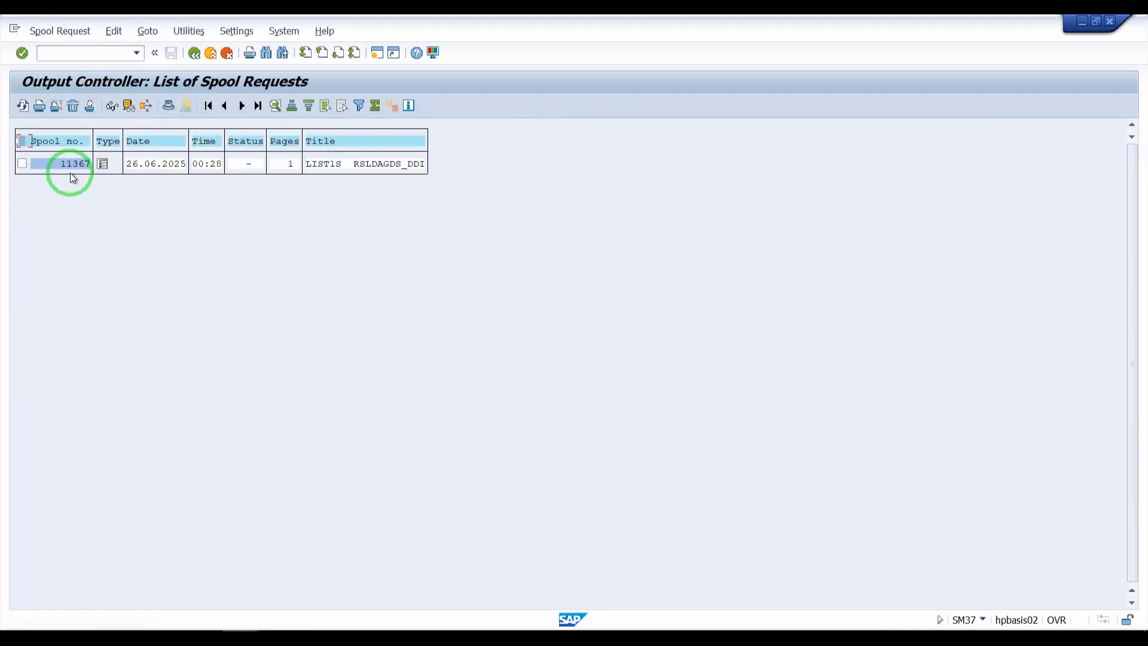
Step: Resize the new session window beside the first spool list, then switch back to Paint
{"action": "double_click", "coordinate": [616, 30]}
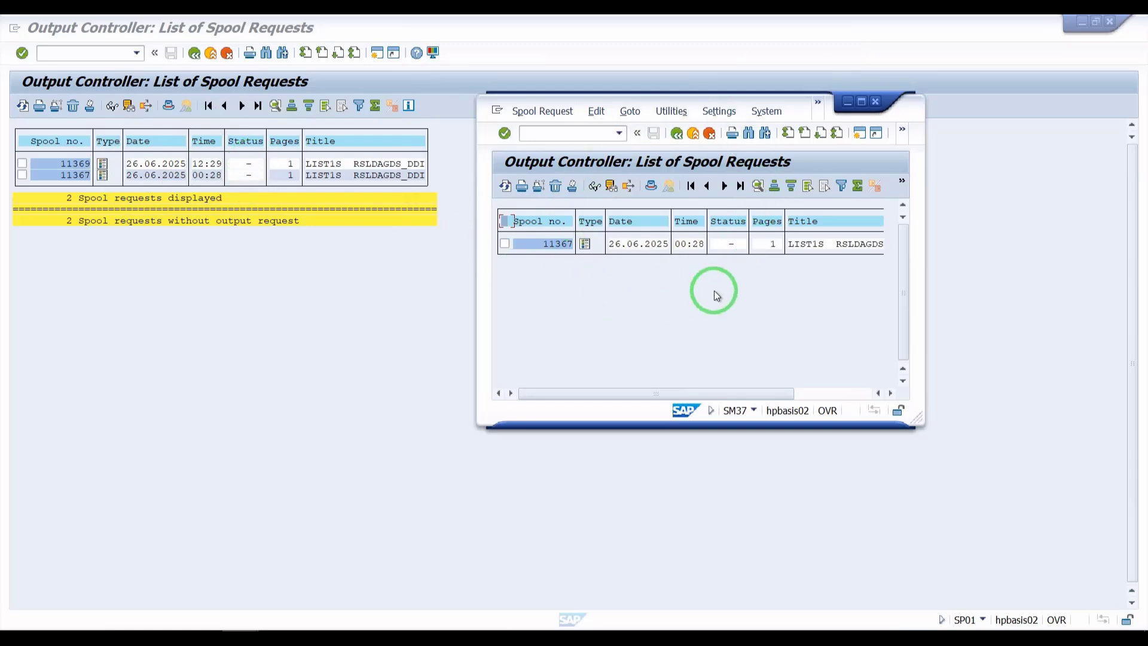
{"action": "left_click_drag", "start_coordinate": [919, 422], "coordinate": [1085, 444]}
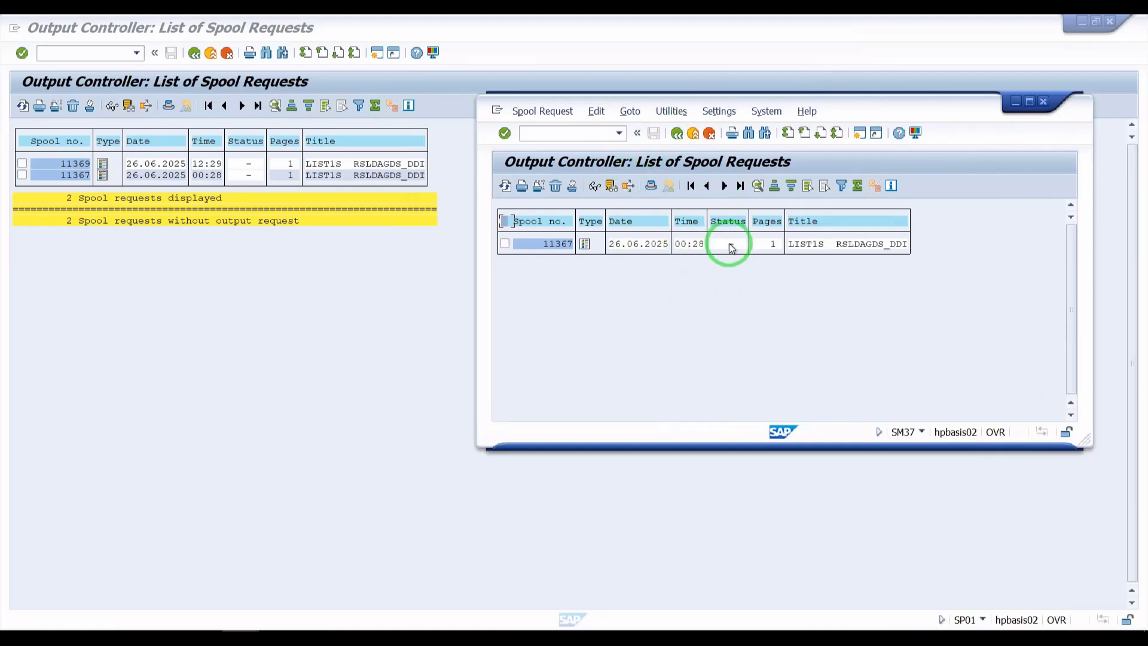
{"action": "key", "text": "alt+Tab"}
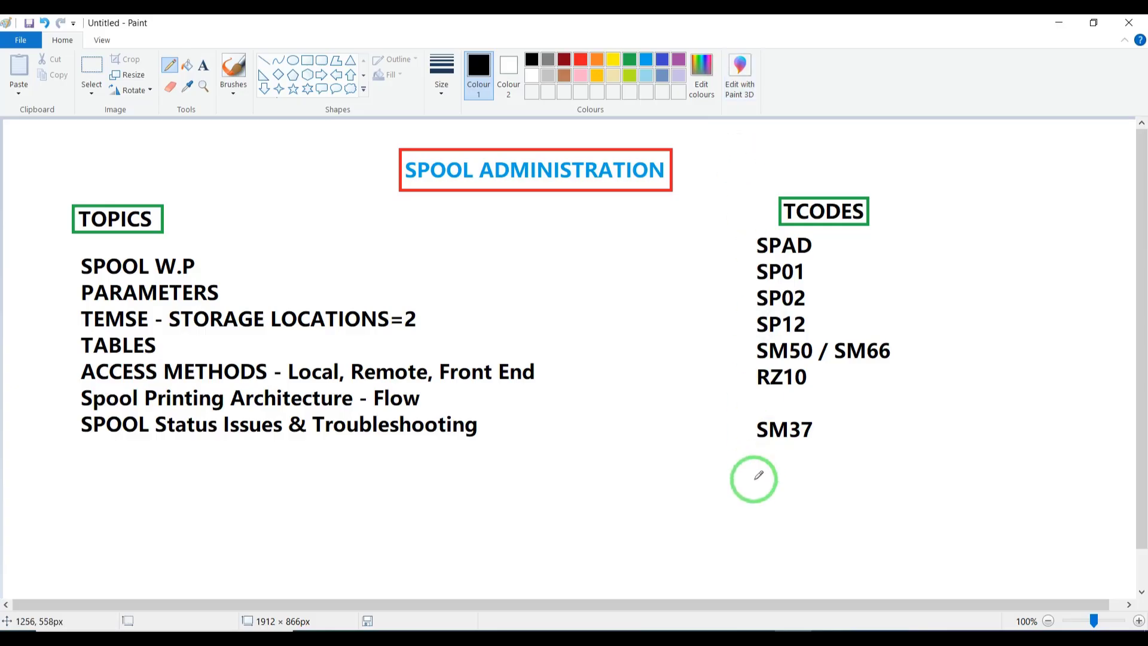